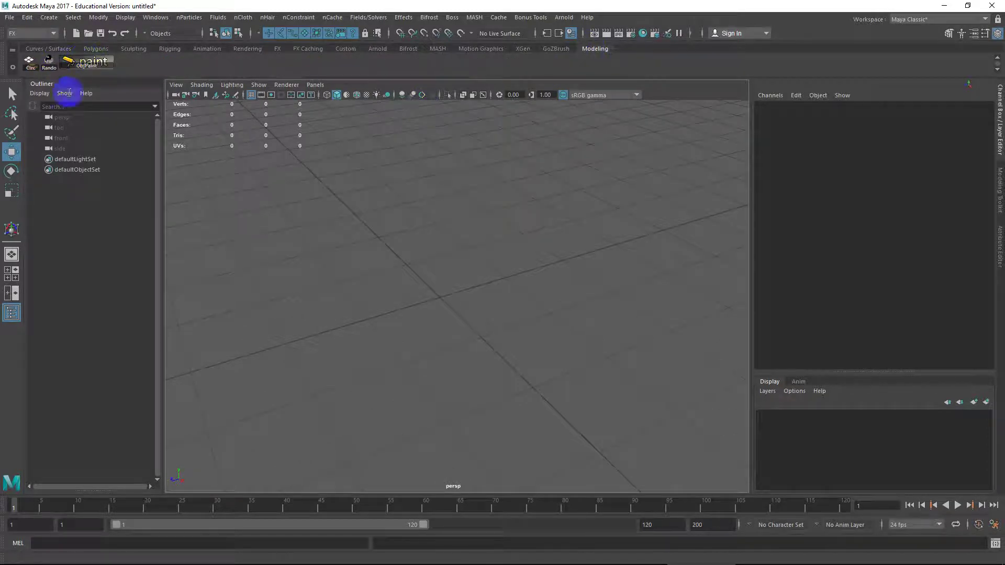
- Drag FBwireJumbler.mel from the Documents > maya > 2017 > scripts folder into the Maya viewport
{"action": "key", "text": "super"}
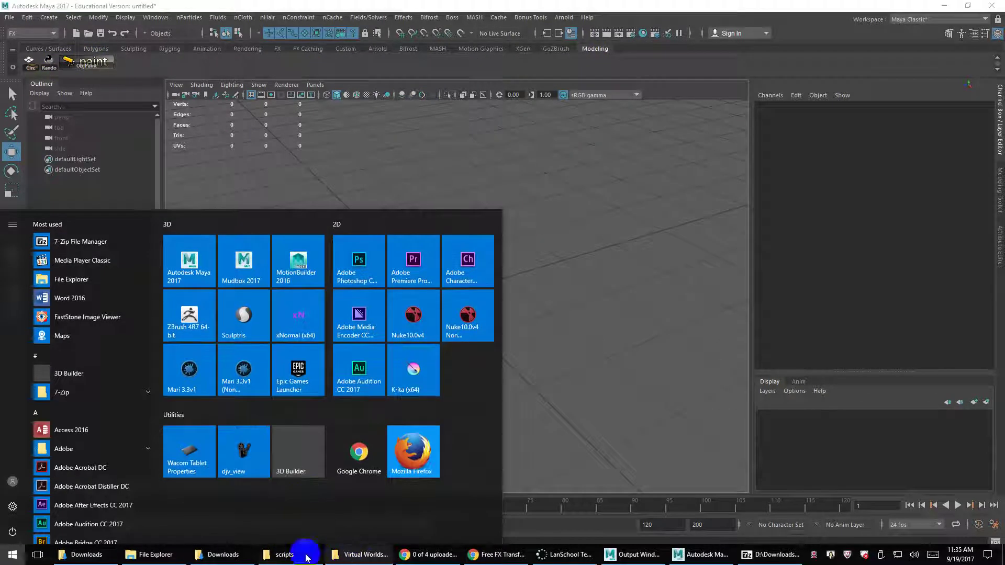
{"action": "left_click", "coordinate": [283, 555]}
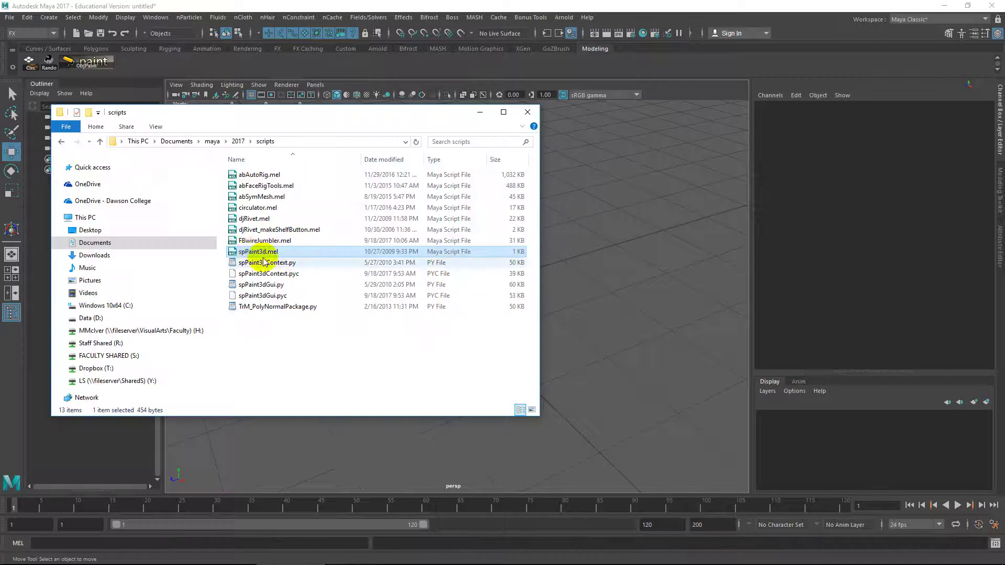
{"action": "left_click", "coordinate": [259, 209]}
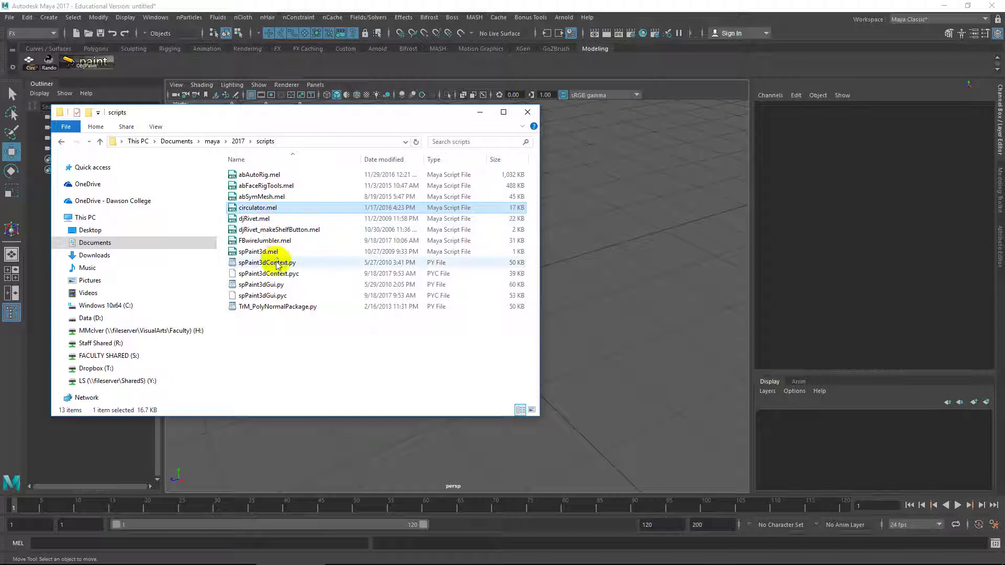
{"action": "left_click", "coordinate": [242, 242]}
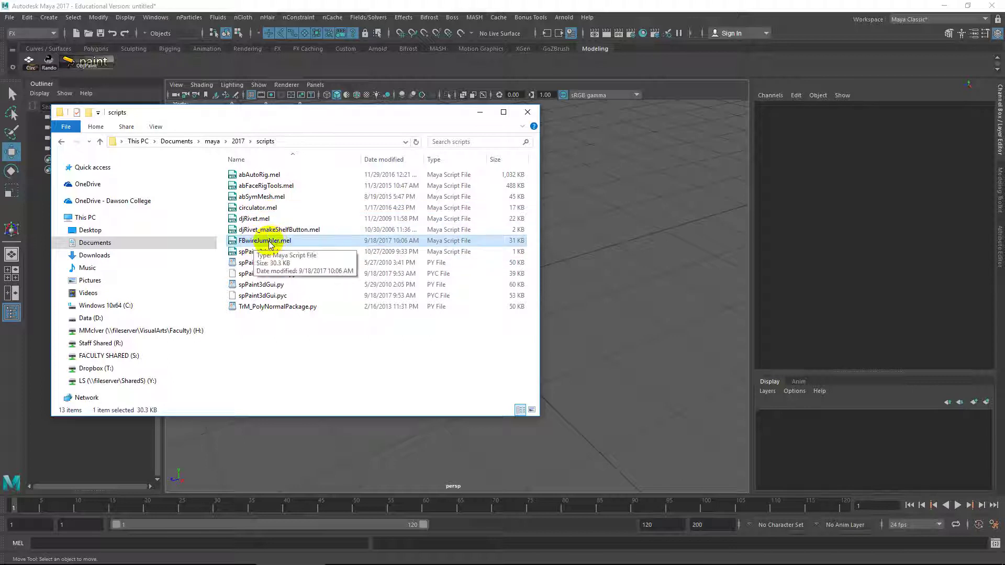
{"action": "left_click_drag", "start_coordinate": [275, 249], "coordinate": [641, 381]}
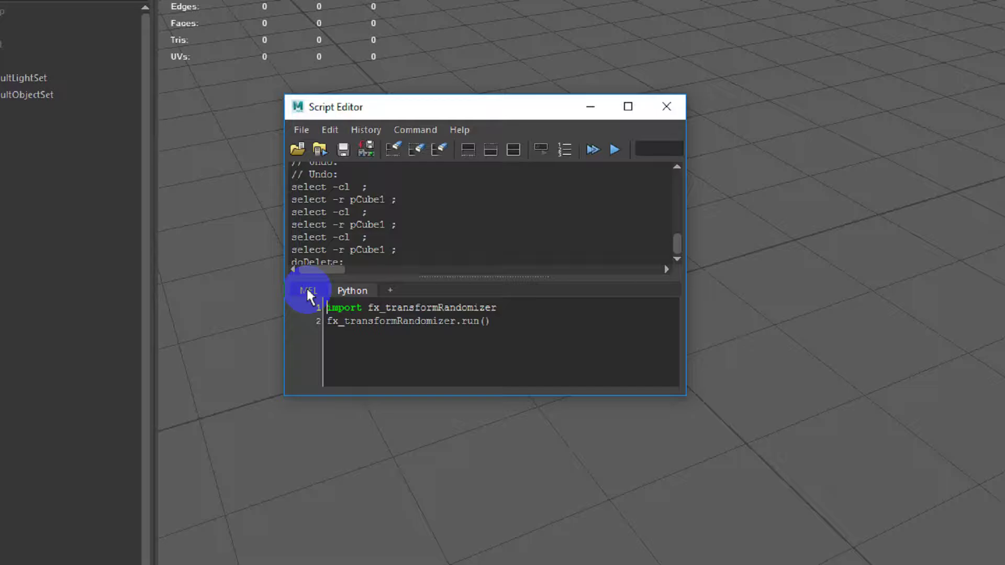
- Replace spPaint3d with FBwireJumbler; in the MEL tab and execute it
{"action": "left_click", "coordinate": [259, 293]}
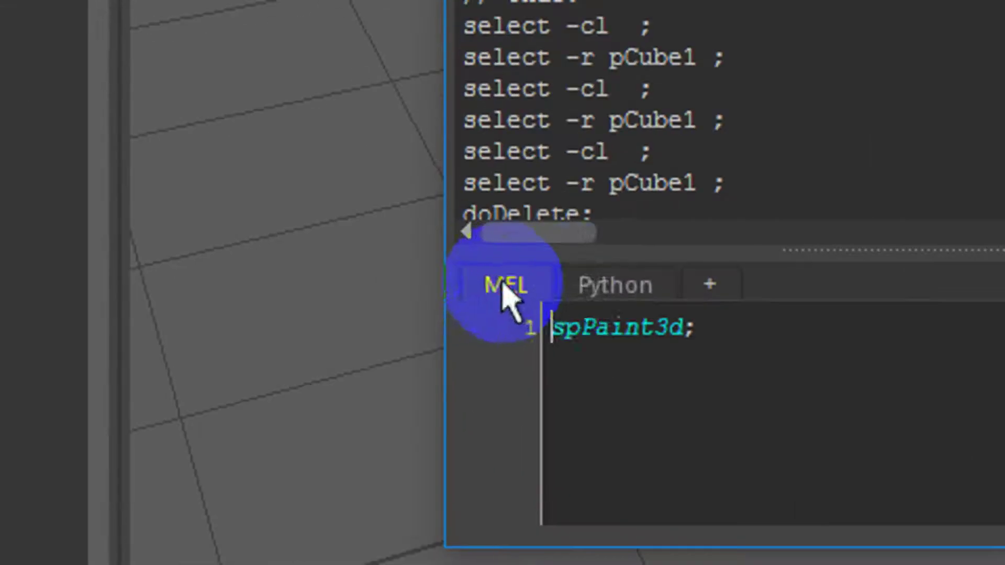
{"action": "left_click", "coordinate": [277, 293]}
{"action": "left_click", "coordinate": [513, 286]}
{"action": "left_click_drag", "start_coordinate": [689, 325], "coordinate": [479, 325]}
{"action": "type", "text": "FBwireJumbler"}
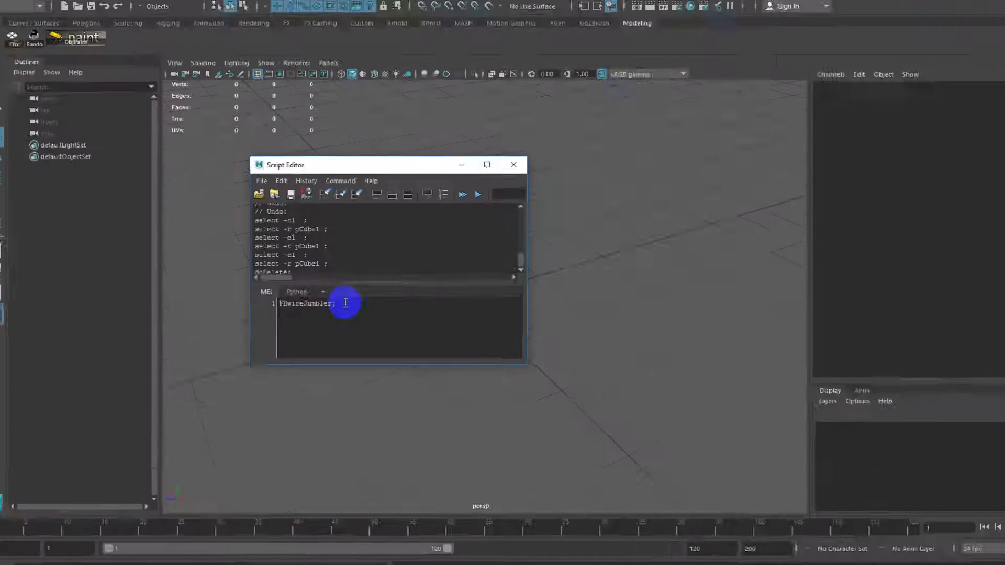
{"action": "left_click_drag", "start_coordinate": [346, 302], "coordinate": [252, 298]}
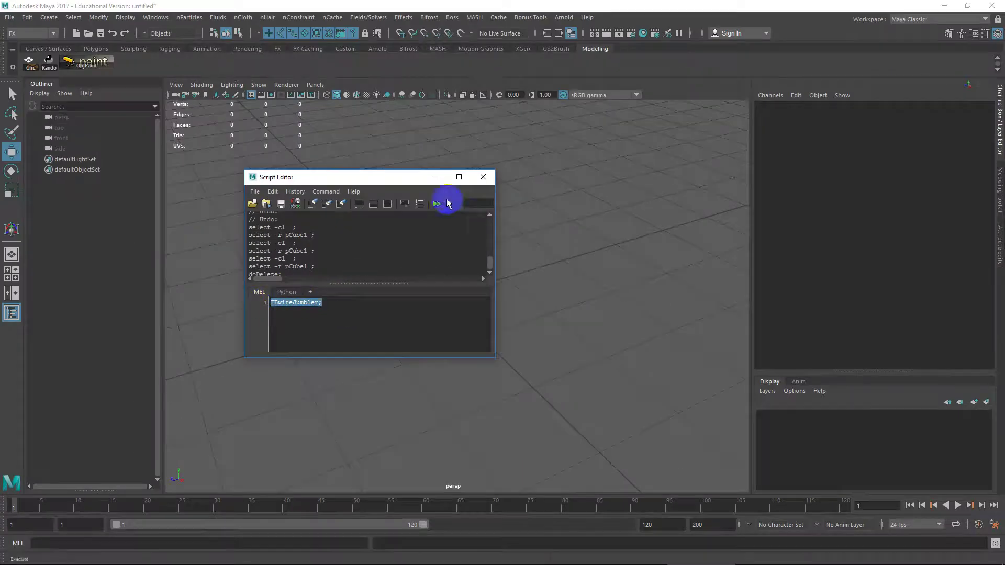
{"action": "left_click", "coordinate": [478, 194]}
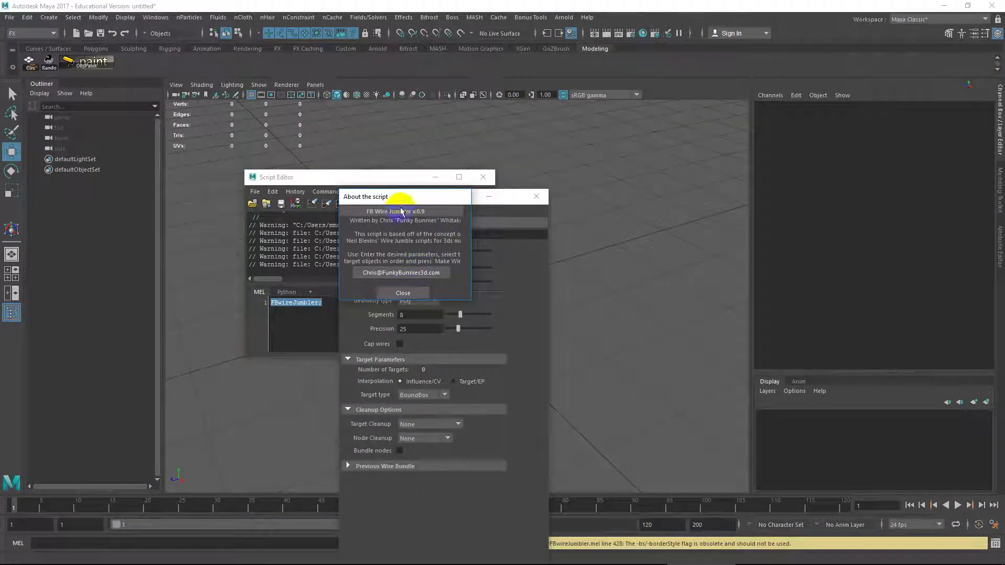
- Close the About dialog and move the Wire Jumbler and Script Editor windows aside
{"action": "left_click", "coordinate": [402, 293]}
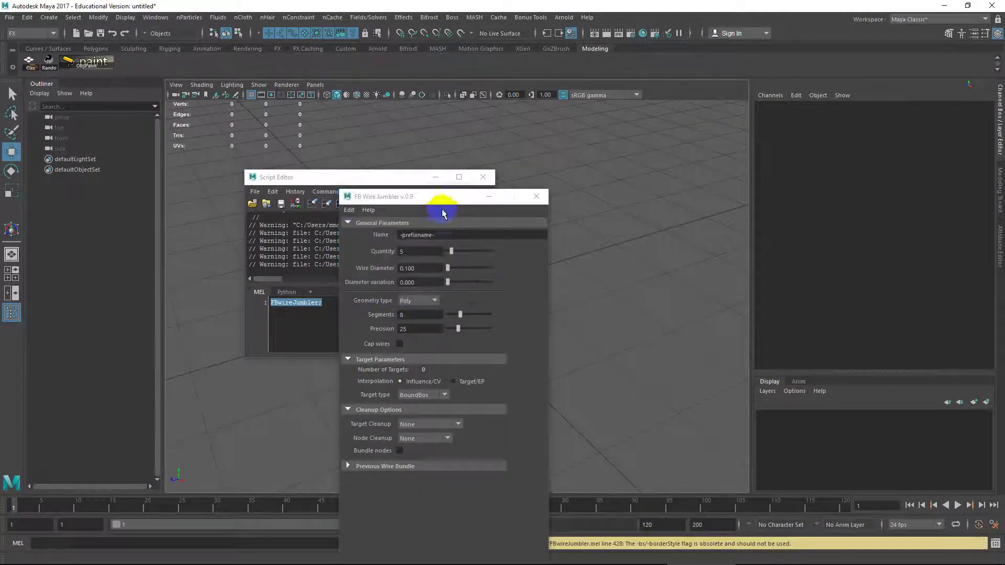
{"action": "left_click_drag", "start_coordinate": [426, 195], "coordinate": [544, 170]}
{"action": "left_click_drag", "start_coordinate": [325, 178], "coordinate": [271, 177]}
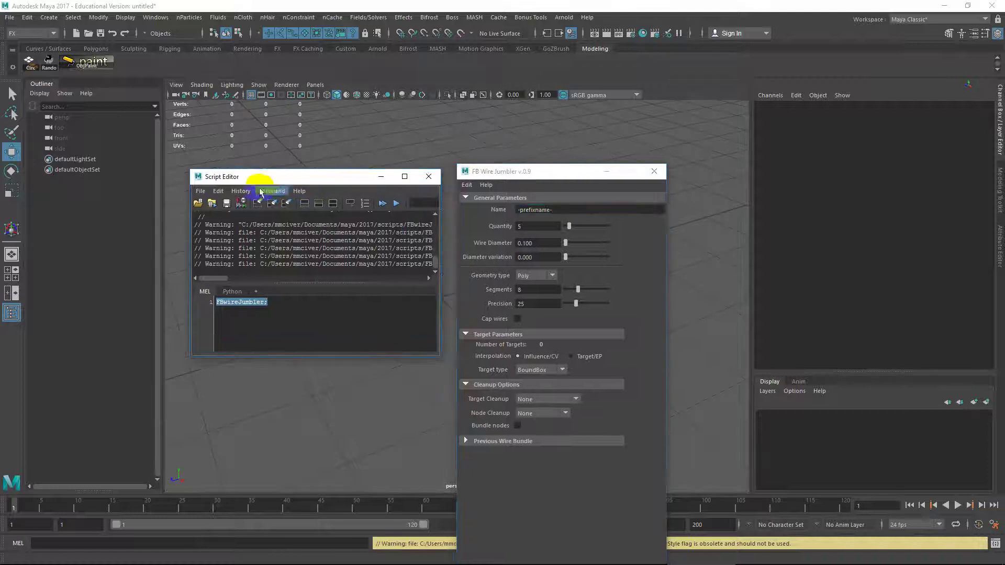
- Save the script to the shelf as 'Wires' and close the Script Editor
{"action": "left_click", "coordinate": [201, 191]}
{"action": "left_click", "coordinate": [226, 243]}
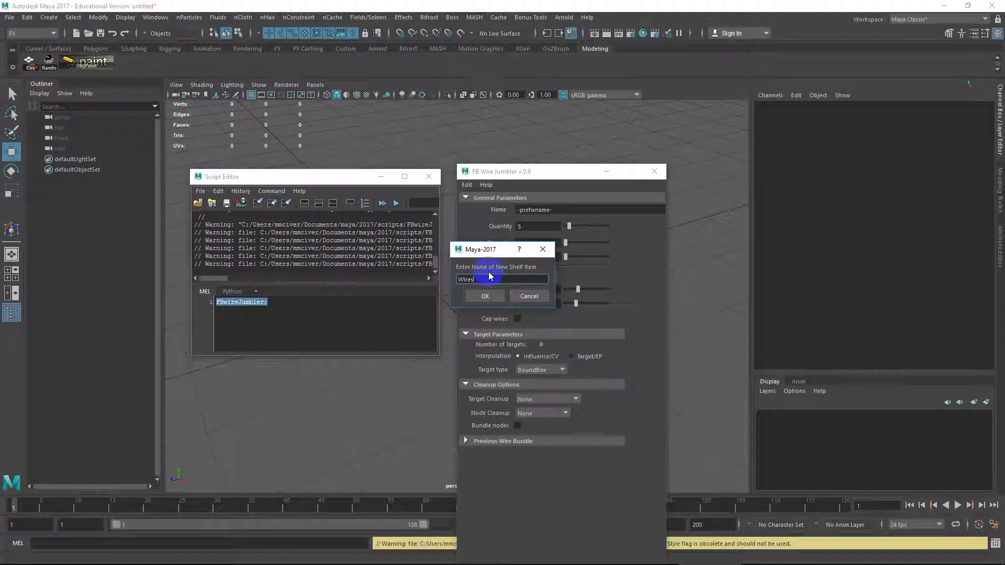
{"action": "type", "text": "Wires"}
{"action": "left_click", "coordinate": [484, 296]}
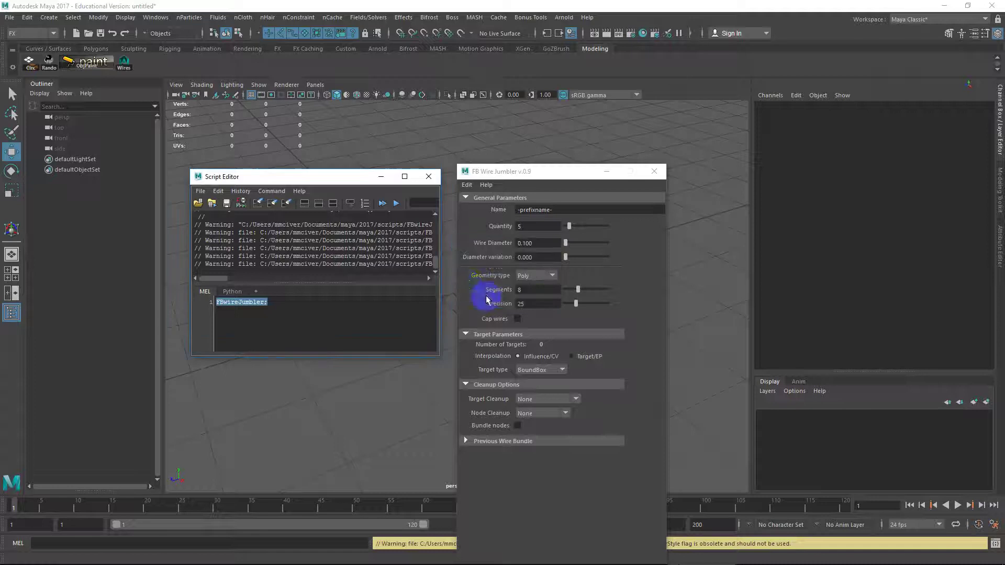
{"action": "left_click", "coordinate": [429, 176]}
{"action": "left_click_drag", "start_coordinate": [505, 172], "coordinate": [580, 105]}
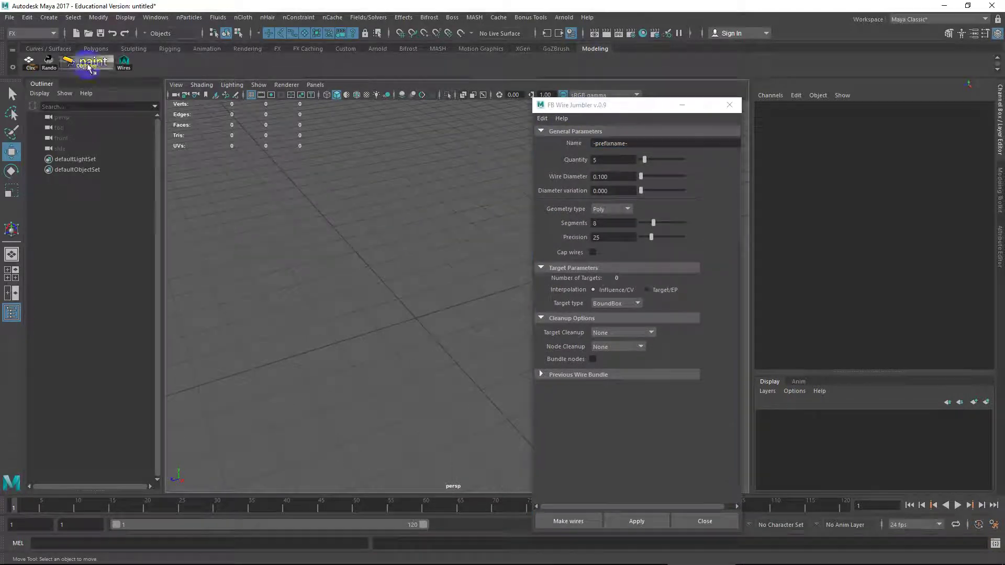
- Create a polygon sphere from the Polygons shelf
{"action": "left_click", "coordinate": [96, 50]}
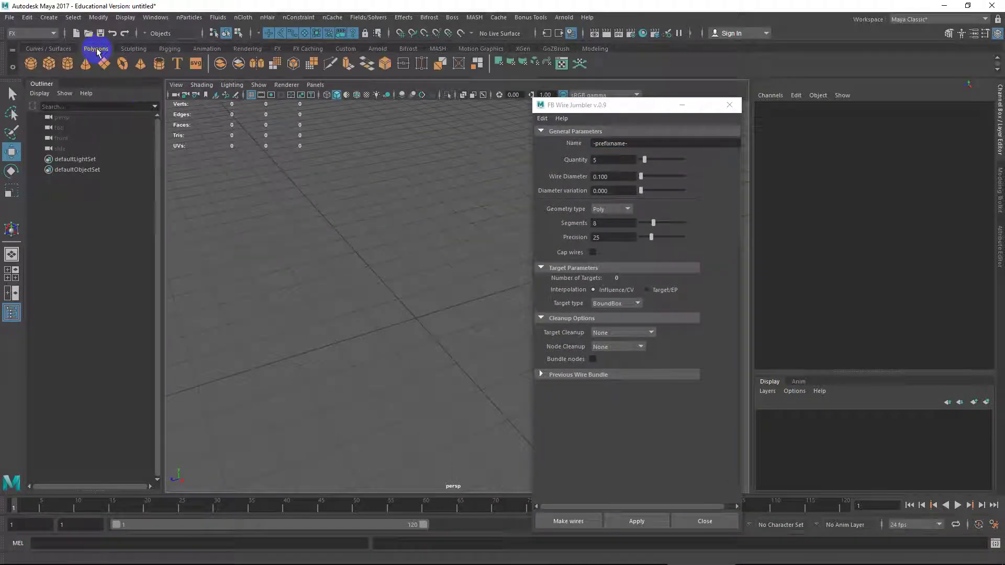
{"action": "left_click", "coordinate": [29, 65]}
{"action": "left_click_drag", "start_coordinate": [411, 303], "coordinate": [292, 290]}
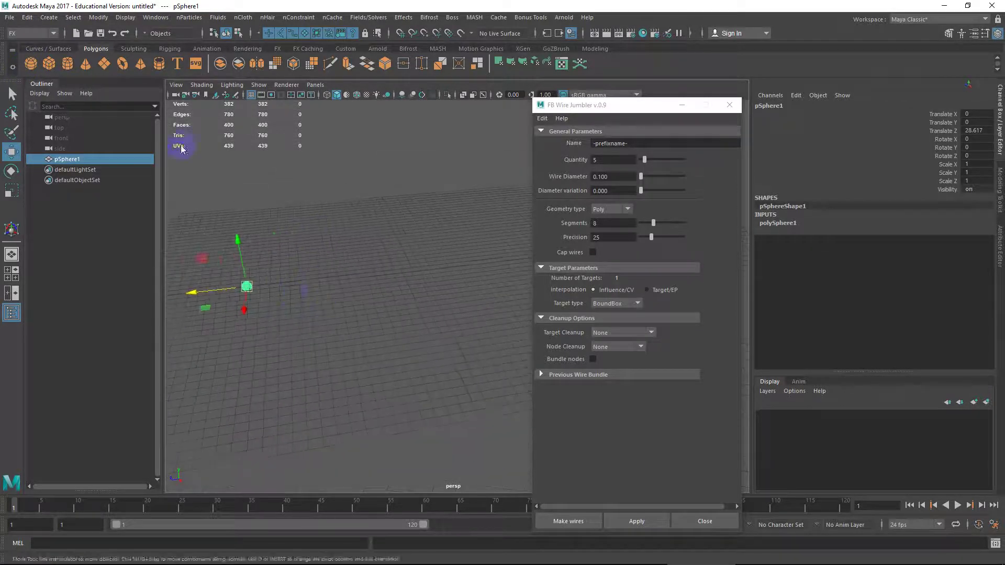
- Duplicate Special the sphere with Translate Z 5 and 9 copies into a row of ten
{"action": "left_click", "coordinate": [27, 17]}
{"action": "left_click", "coordinate": [155, 181]}
{"action": "left_click", "coordinate": [657, 314]}
{"action": "left_click_drag", "start_coordinate": [335, 283], "coordinate": [370, 308], "text": "alt"}
{"action": "key", "text": "ctrl+z"}
{"action": "key", "text": "ctrl+z"}
{"action": "left_click", "coordinate": [624, 315]}
{"action": "left_click_drag", "start_coordinate": [482, 238], "coordinate": [197, 332]}
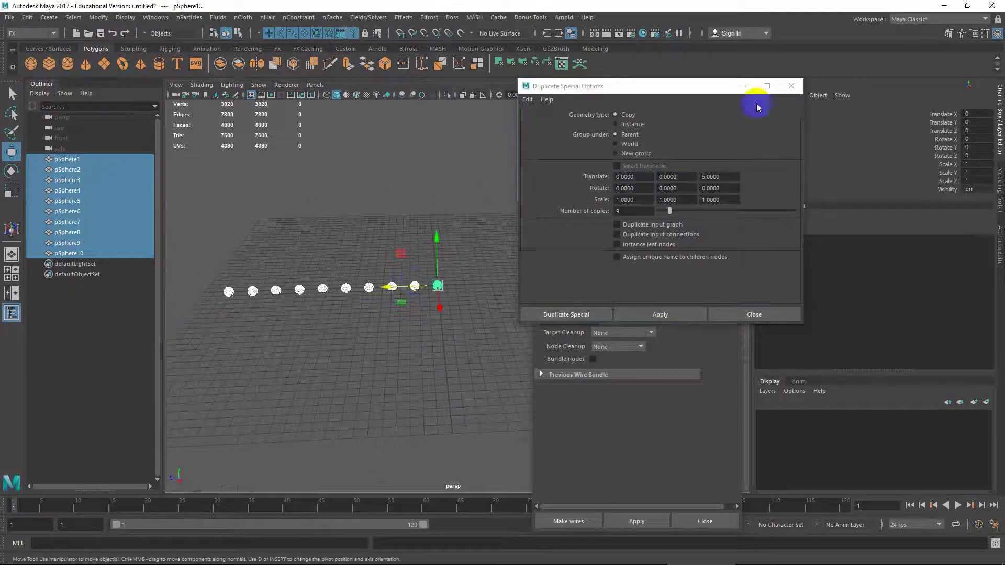
{"action": "left_click", "coordinate": [791, 86]}
{"action": "left_click_drag", "start_coordinate": [487, 285], "coordinate": [459, 283], "text": "alt"}
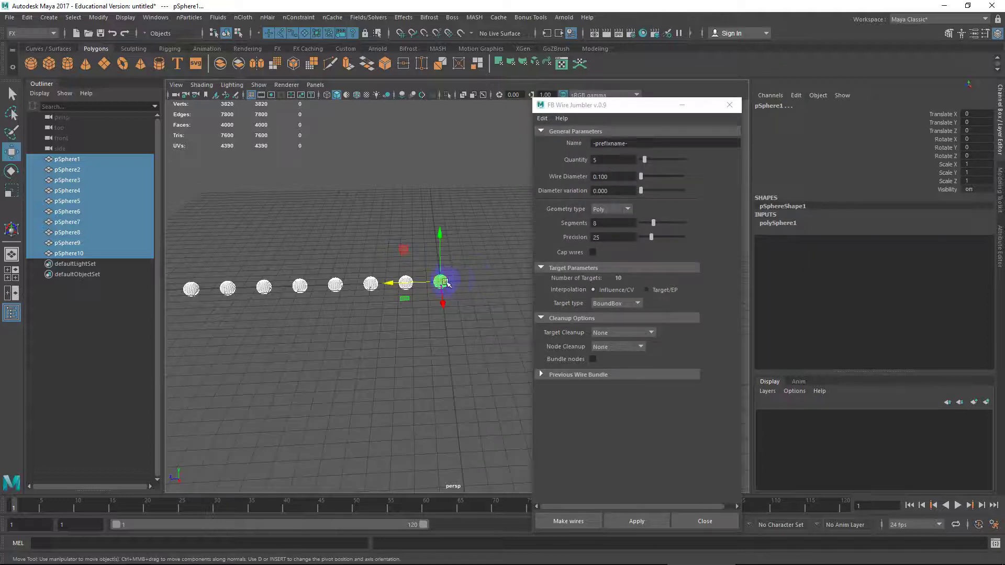
- Select pSphere1 through pSphere8 in order and apply FB Wire Jumbler to weave wires through them
{"action": "left_click", "coordinate": [467, 293]}
{"action": "left_click", "coordinate": [425, 288]}
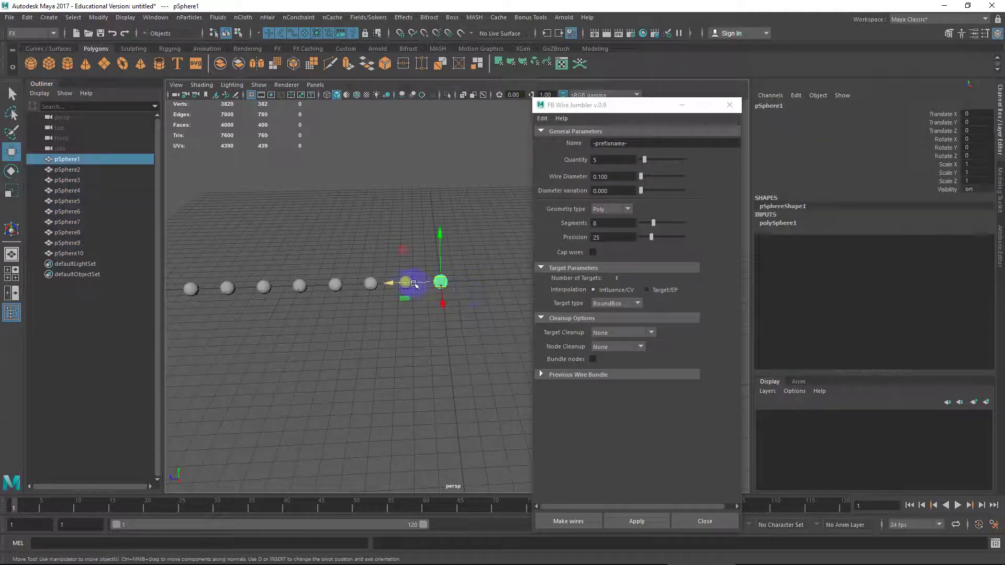
{"action": "key", "text": "q"}
{"action": "left_click", "coordinate": [406, 284], "text": "shift"}
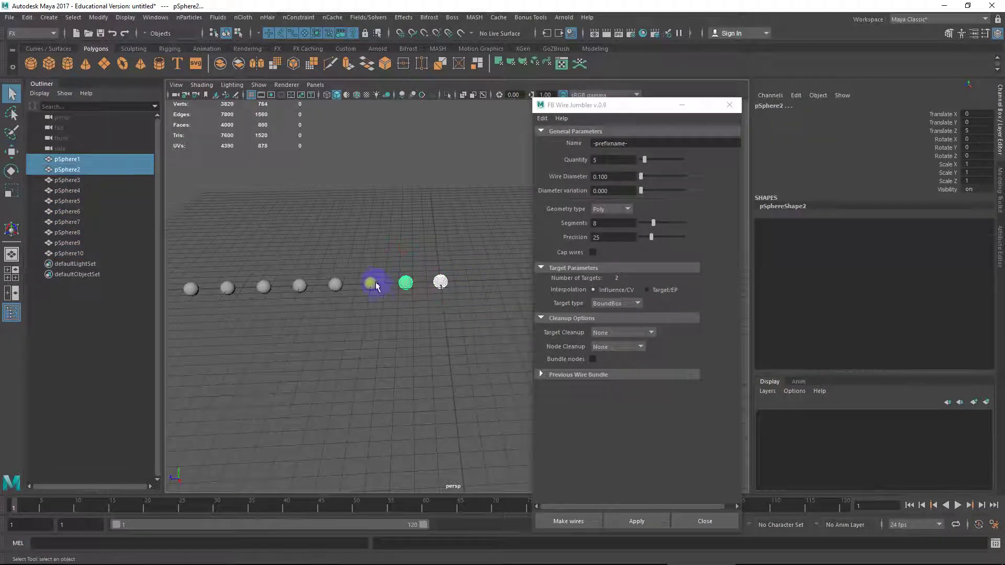
{"action": "left_click", "coordinate": [371, 284], "text": "shift"}
{"action": "left_click", "coordinate": [335, 285], "text": "shift"}
{"action": "left_click", "coordinate": [299, 287], "text": "shift"}
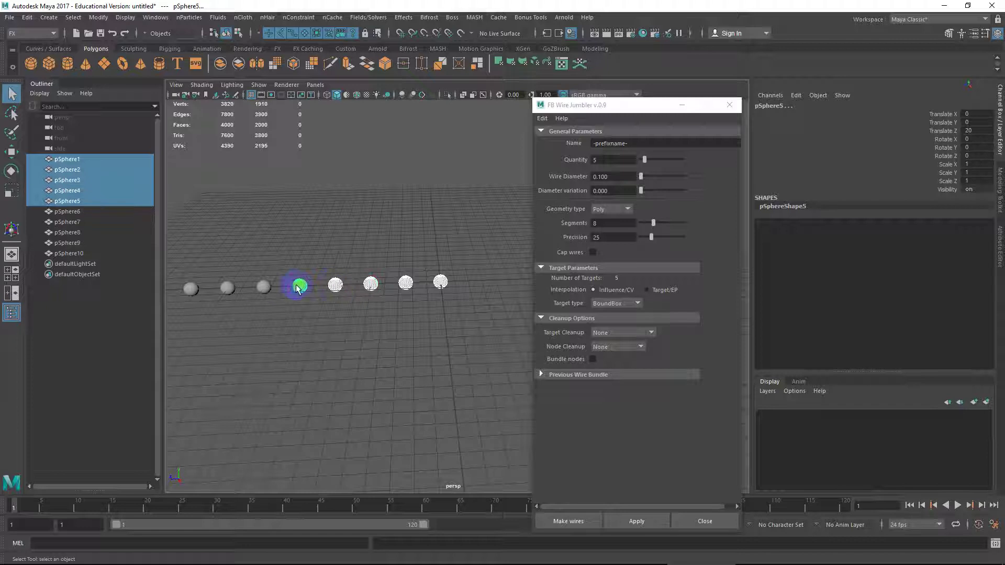
{"action": "left_click", "coordinate": [263, 288], "text": "shift"}
{"action": "left_click", "coordinate": [227, 288], "text": "shift"}
{"action": "left_click", "coordinate": [191, 289], "text": "shift"}
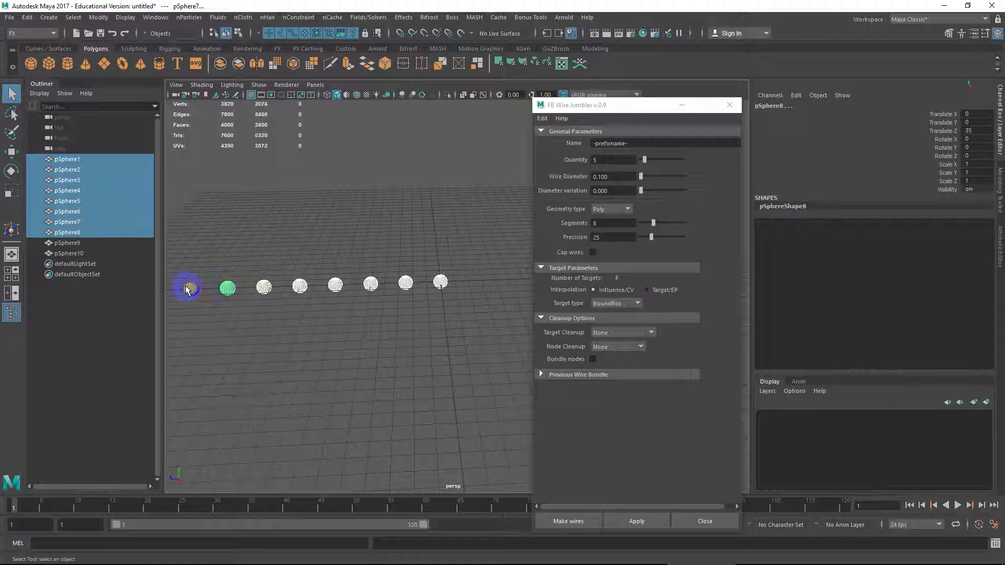
{"action": "left_click", "coordinate": [622, 520]}
{"action": "scroll", "coordinate": [463, 327], "scroll_direction": "up", "scroll_amount": 5}
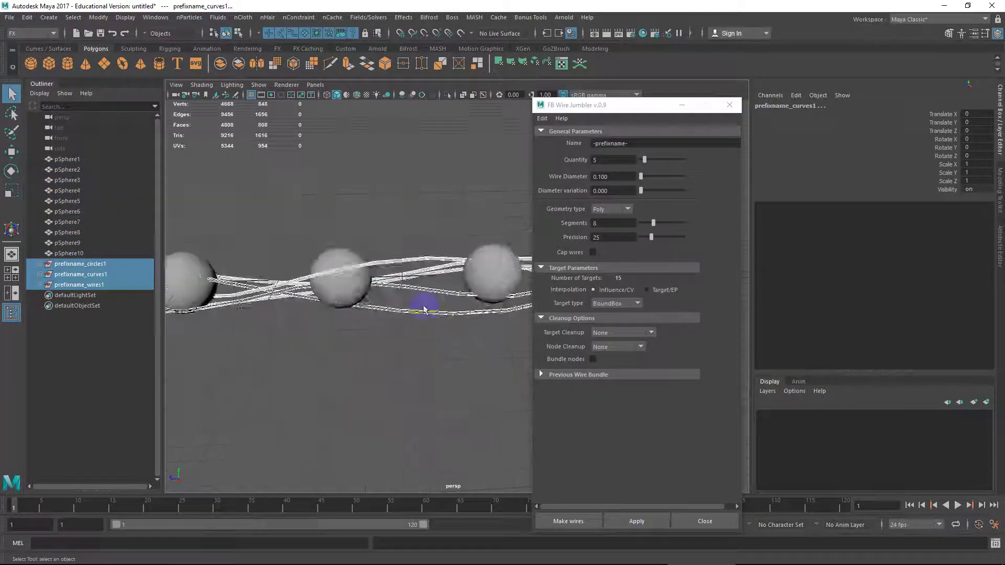
- Delete then restore the two leftmost spheres, and shift the Wire Jumbler window to the right
{"action": "scroll", "coordinate": [336, 281], "scroll_direction": "down", "scroll_amount": 3}
{"action": "left_click_drag", "start_coordinate": [337, 280], "coordinate": [229, 280], "text": "alt"}
{"action": "left_click", "coordinate": [482, 303]}
{"action": "key", "text": "Delete"}
{"action": "scroll", "coordinate": [435, 253], "scroll_direction": "up", "scroll_amount": 3}
{"action": "key", "text": "ctrl+z"}
{"action": "key", "text": "ctrl+z"}
{"action": "key", "text": "ctrl+z"}
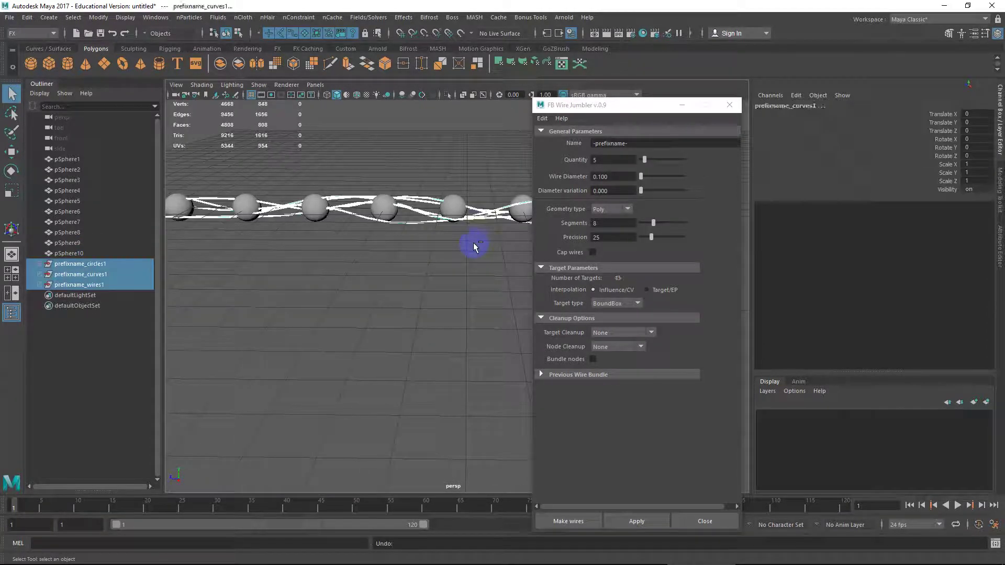
{"action": "left_click_drag", "start_coordinate": [610, 106], "coordinate": [730, 103]}
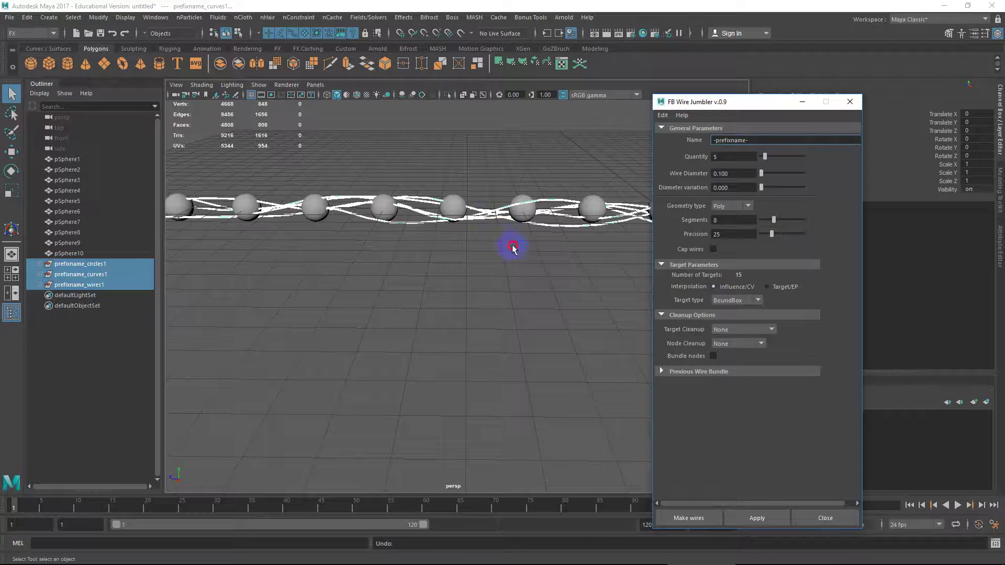
- Undo the wire bundle and select pSphere1, 3, 5, 7 and 9
{"action": "key", "text": "ctrl+z"}
{"action": "key", "text": "ctrl+z"}
{"action": "key", "text": "ctrl+z"}
{"action": "key", "text": "ctrl+z"}
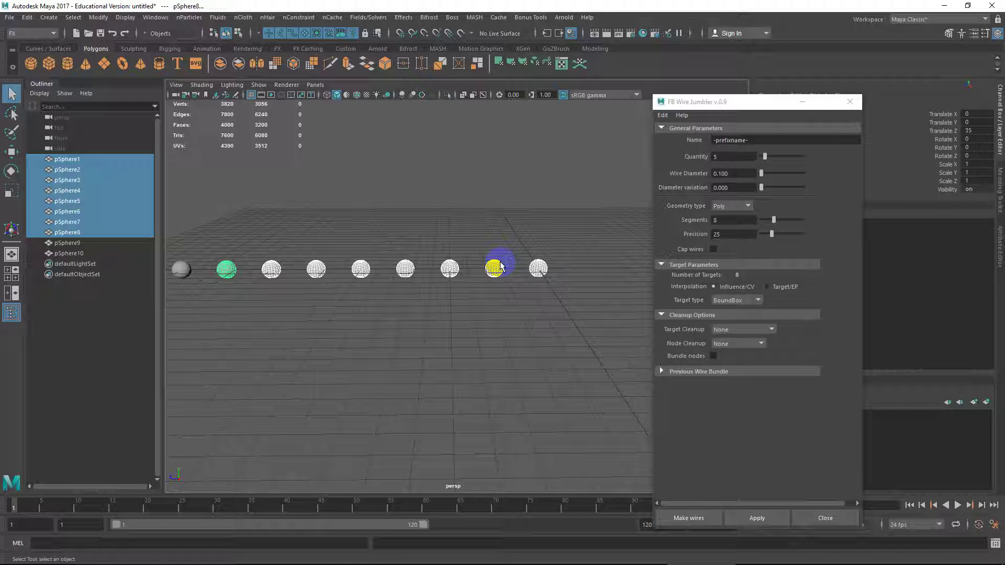
{"action": "left_click", "coordinate": [539, 269]}
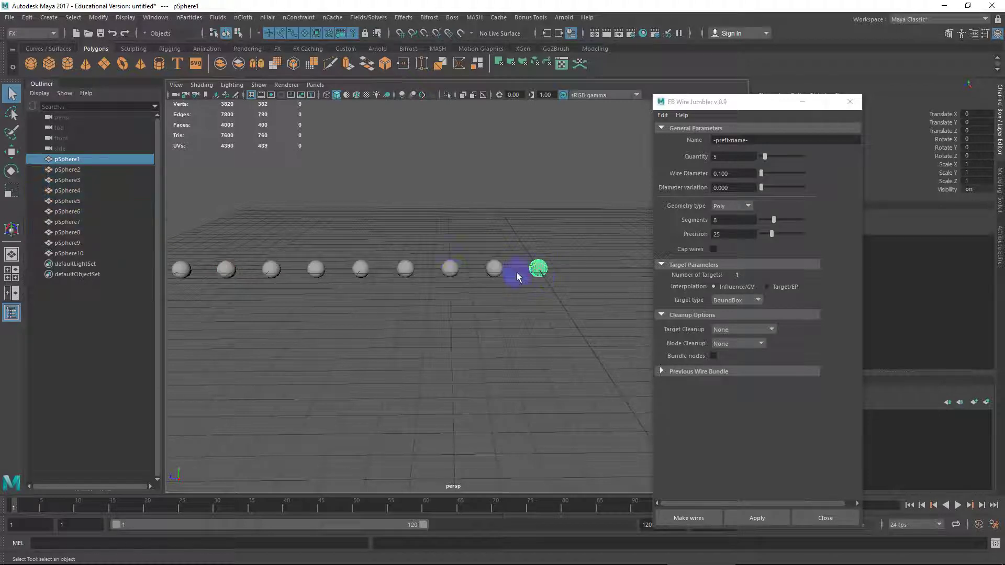
{"action": "left_click", "coordinate": [453, 275], "text": "shift"}
{"action": "left_click", "coordinate": [360, 275], "text": "shift"}
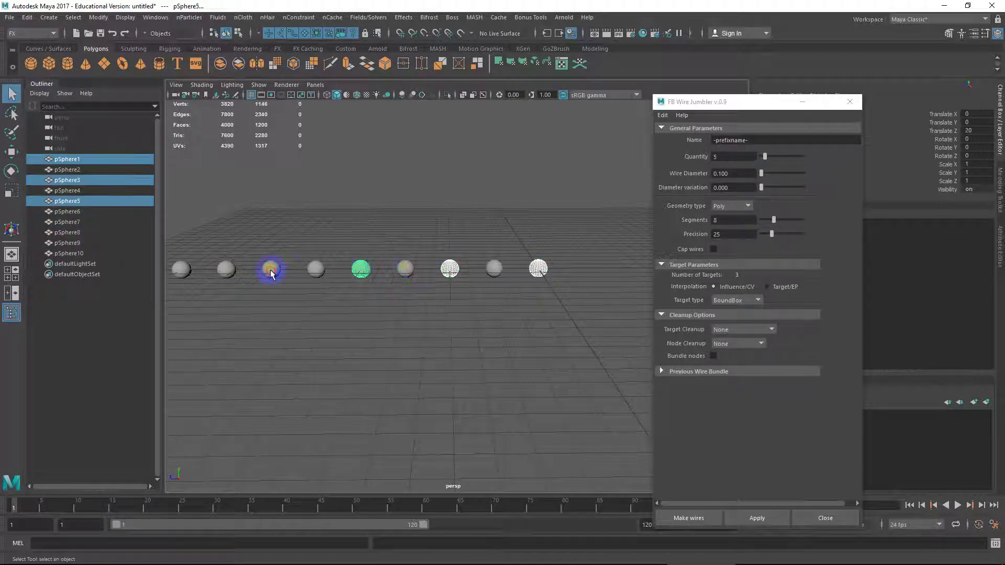
{"action": "left_click", "coordinate": [272, 269], "text": "shift"}
{"action": "left_click", "coordinate": [181, 268], "text": "shift"}
{"action": "middle_click_drag", "start_coordinate": [314, 267], "coordinate": [419, 258], "text": "alt"}
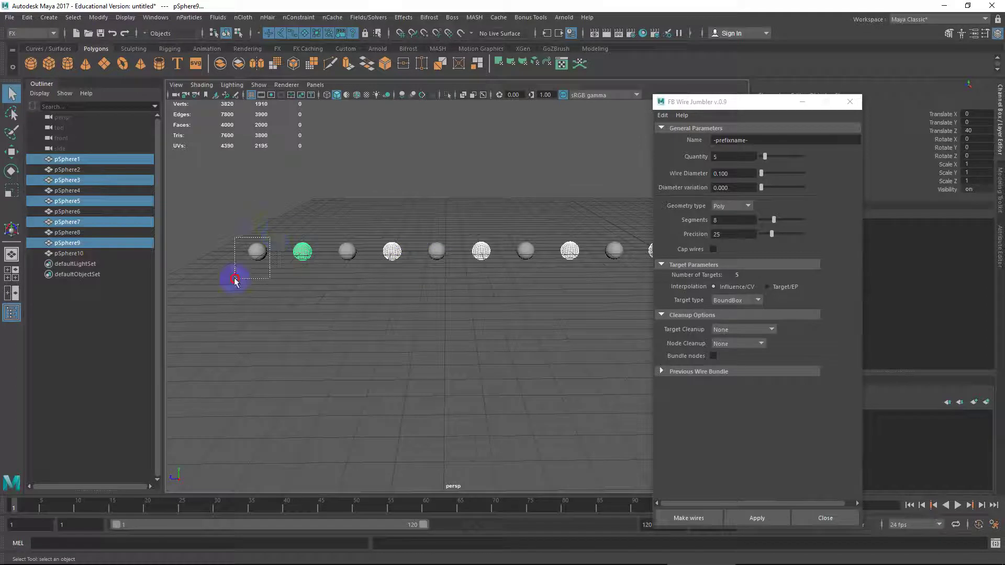
- Reselect the odd spheres in order pSphere9, 7, 5, 3 and 1
{"action": "left_click_drag", "start_coordinate": [272, 237], "coordinate": [238, 287]}
{"action": "left_click", "coordinate": [302, 253]}
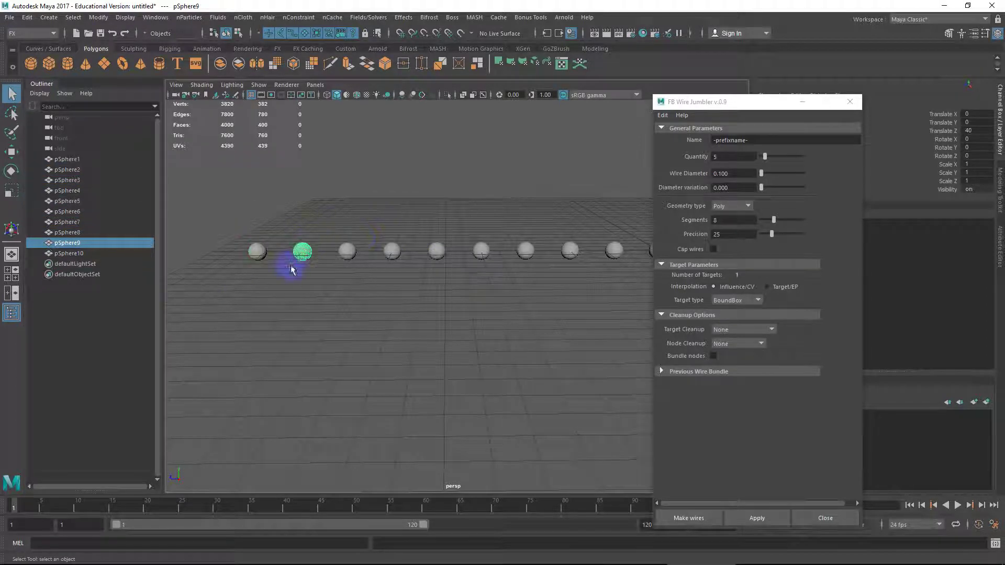
{"action": "left_click", "coordinate": [393, 252], "text": "shift"}
{"action": "left_click", "coordinate": [480, 254], "text": "shift"}
{"action": "middle_click_drag", "start_coordinate": [480, 254], "coordinate": [475, 288], "text": "alt"}
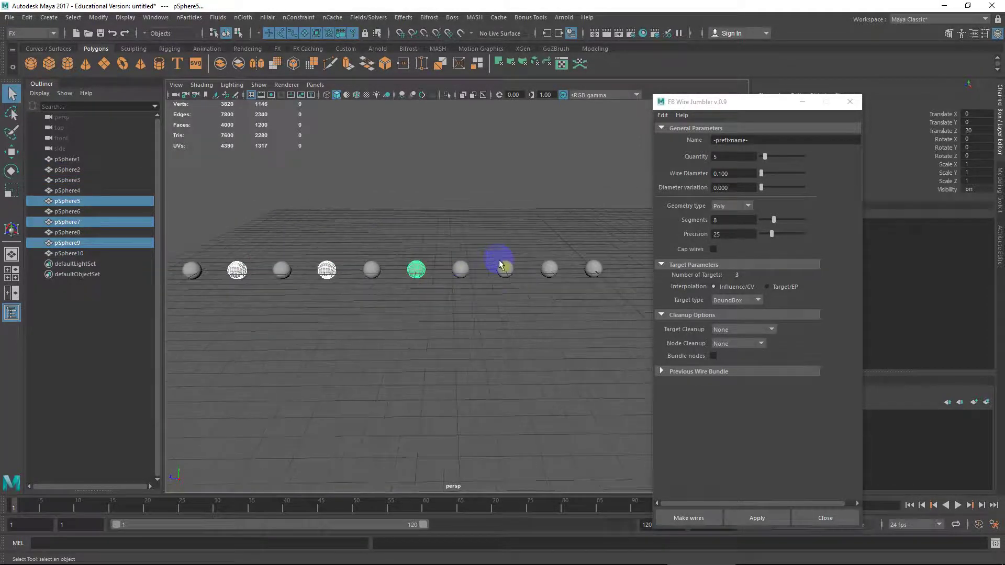
{"action": "left_click", "coordinate": [517, 263], "text": "shift"}
{"action": "left_click", "coordinate": [591, 261], "text": "shift"}
- Scale the selected spheres to 0.385 with the scale centre set to Default
{"action": "key", "text": "r"}
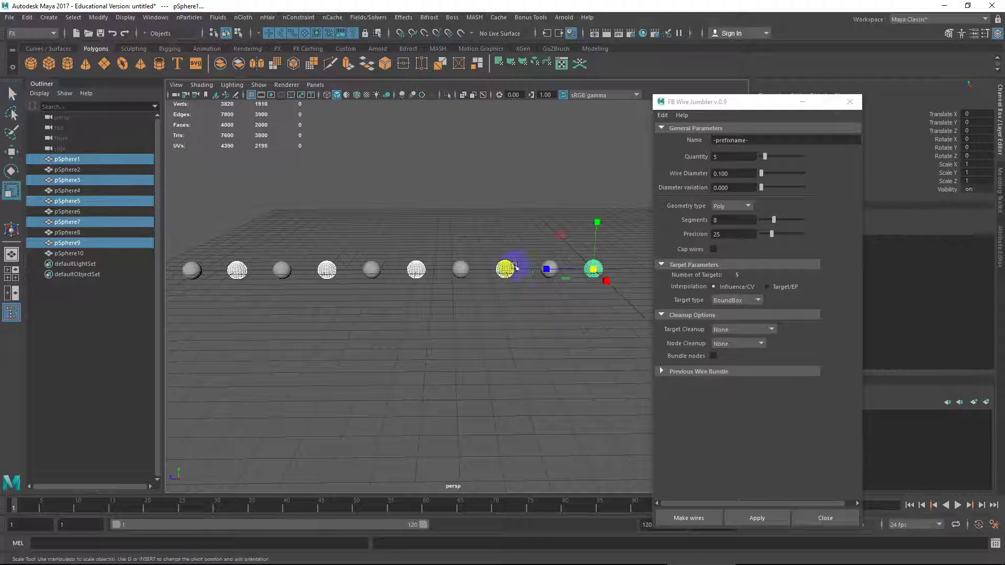
{"action": "mouse_move", "coordinate": [595, 270]}
{"action": "left_mouse_down"}
{"action": "mouse_move", "coordinate": [588, 248]}
{"action": "mouse_move", "coordinate": [583, 255]}
{"action": "left_mouse_up"}
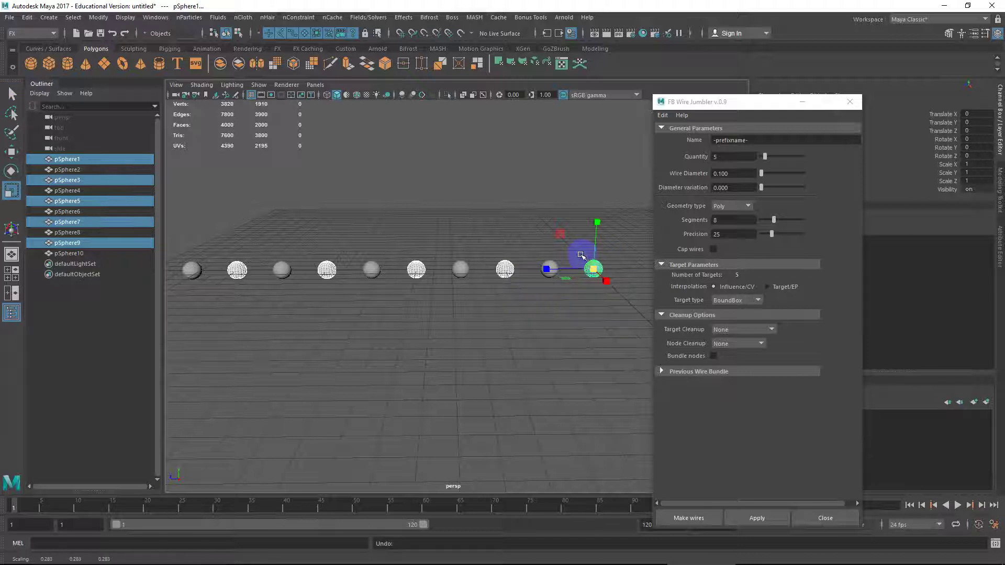
{"action": "double_click", "coordinate": [11, 190]}
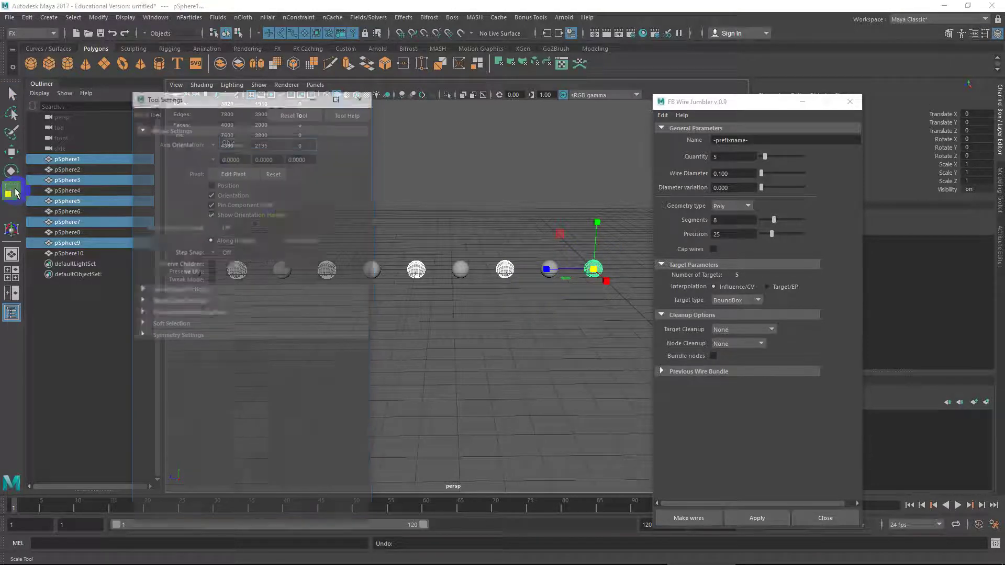
{"action": "left_click", "coordinate": [309, 225]}
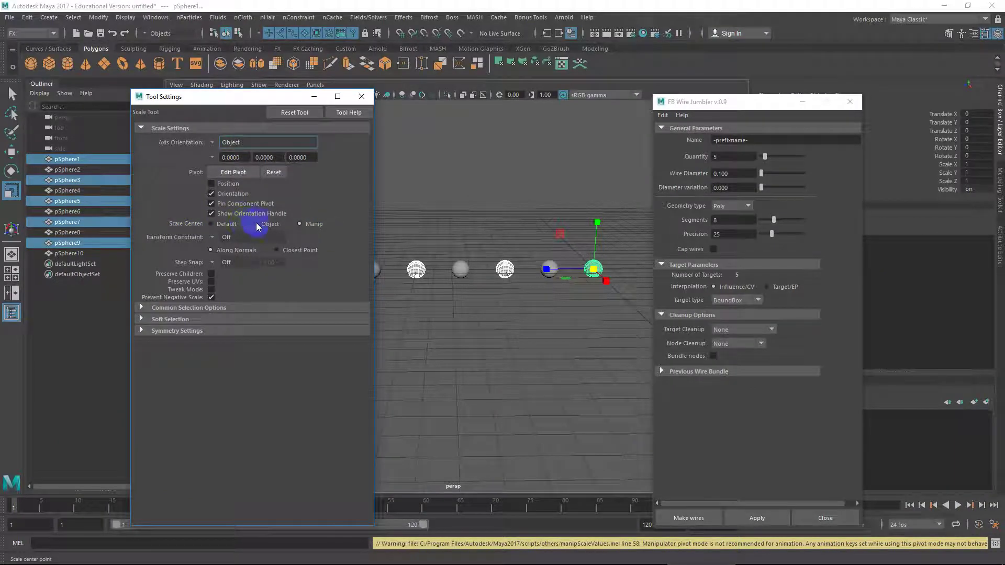
{"action": "left_click", "coordinate": [211, 224]}
{"action": "left_click_drag", "start_coordinate": [593, 270], "coordinate": [585, 255]}
- Move the shrunken spheres up on Y above the row
{"action": "key", "text": "w"}
{"action": "left_click", "coordinate": [362, 96]}
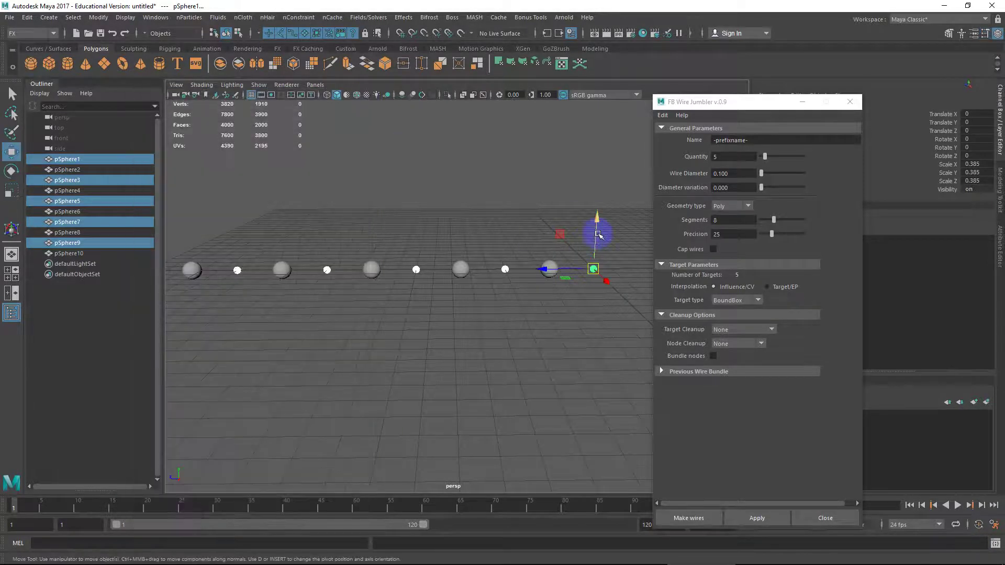
{"action": "left_click_drag", "start_coordinate": [597, 225], "coordinate": [580, 261]}
- Select pSphere1 through pSphere10 in order and set the wire Quantity to 12
{"action": "left_click", "coordinate": [547, 269], "text": "shift"}
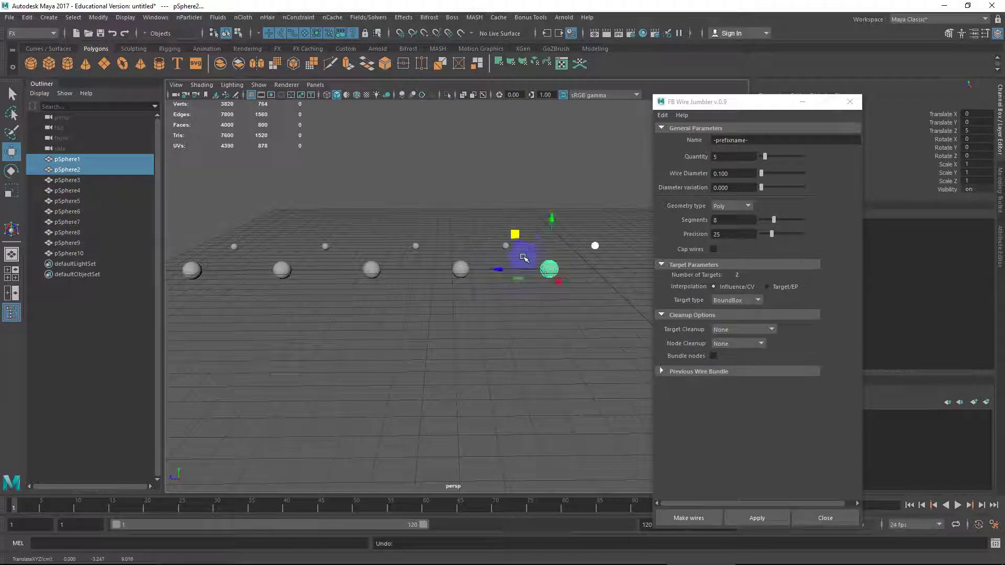
{"action": "key", "text": "q"}
{"action": "left_click", "coordinate": [506, 246], "text": "shift"}
{"action": "left_click", "coordinate": [461, 269], "text": "shift"}
{"action": "left_click", "coordinate": [416, 246], "text": "shift"}
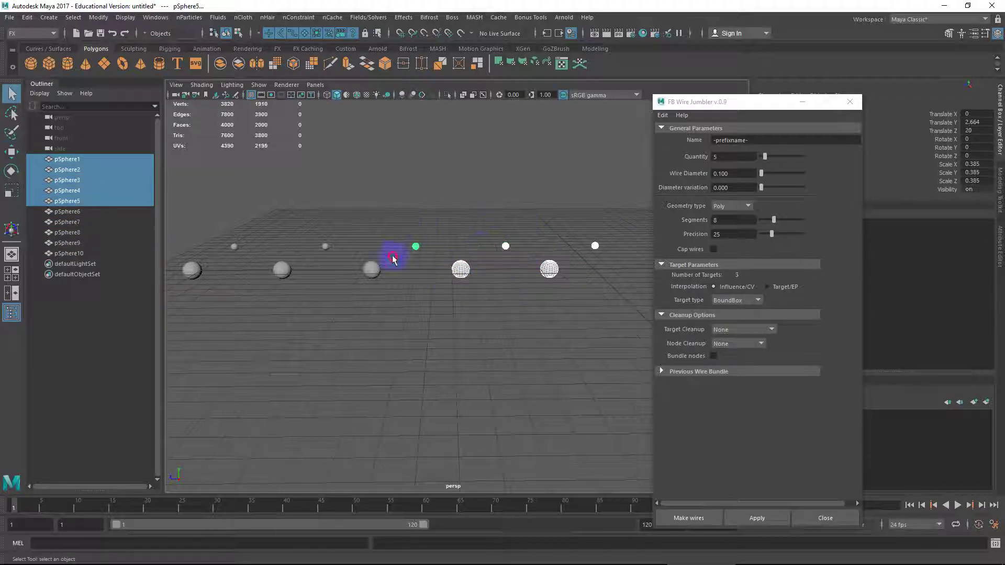
{"action": "left_click", "coordinate": [371, 269], "text": "shift"}
{"action": "left_click", "coordinate": [325, 246], "text": "shift"}
{"action": "left_click", "coordinate": [282, 269], "text": "shift"}
{"action": "left_click", "coordinate": [234, 247], "text": "shift"}
{"action": "left_click_drag", "start_coordinate": [210, 252], "coordinate": [181, 288], "text": "shift"}
{"action": "left_click_drag", "start_coordinate": [767, 158], "coordinate": [771, 158]}
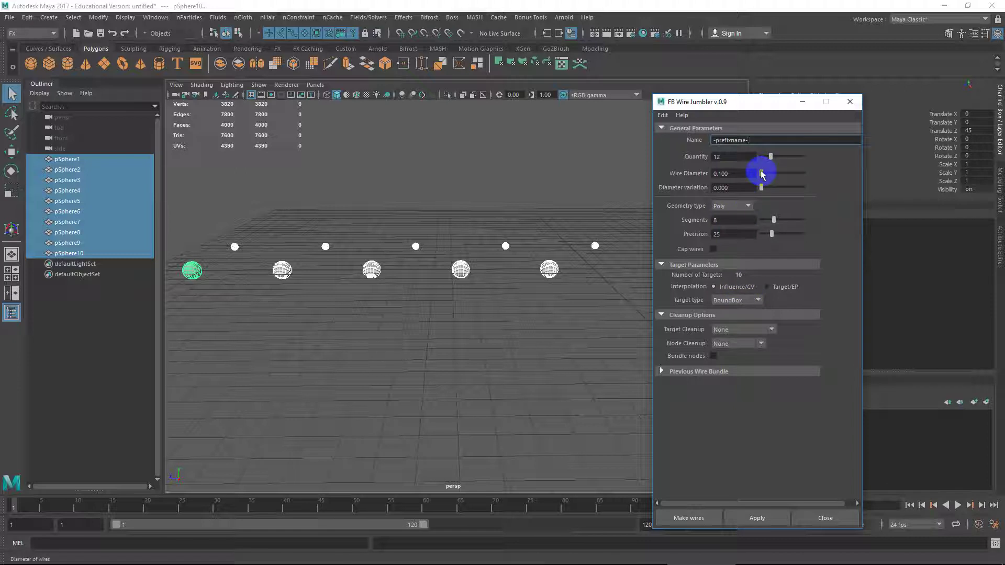
- Set Diameter variation to 0.2, Wire Diameter to 0.5 and Segments to 10
{"action": "left_click", "coordinate": [730, 188]}
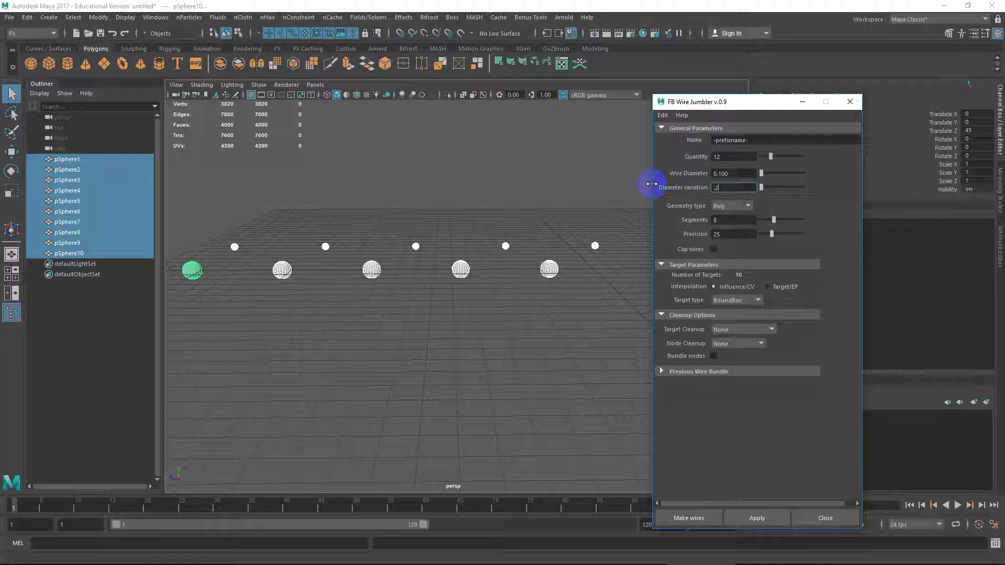
{"action": "type", "text": ".2"}
{"action": "left_click", "coordinate": [718, 173]}
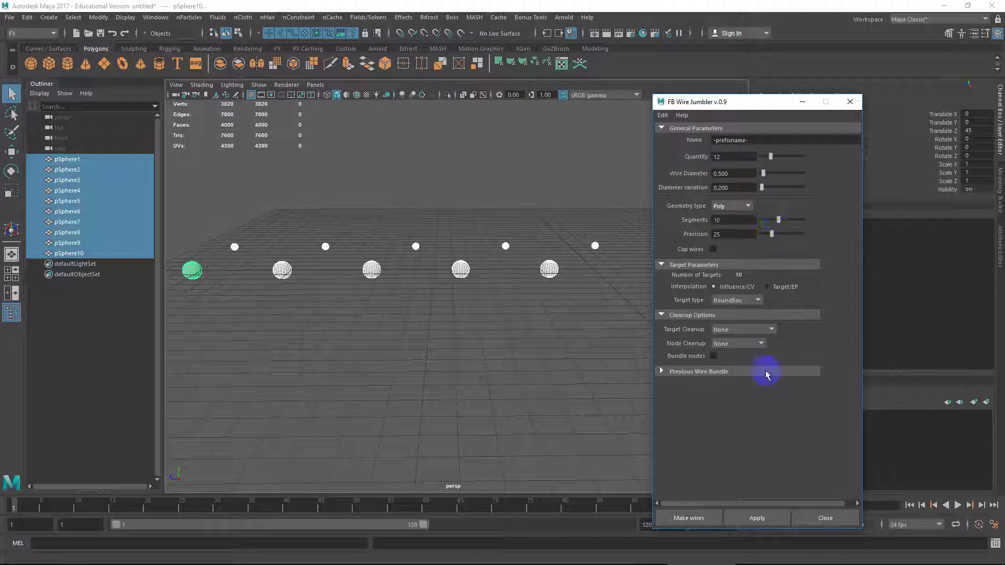
- Set Node Cleanup to Delete both and make the 12-wire bundle through the spheres
{"action": "left_click", "coordinate": [742, 344]}
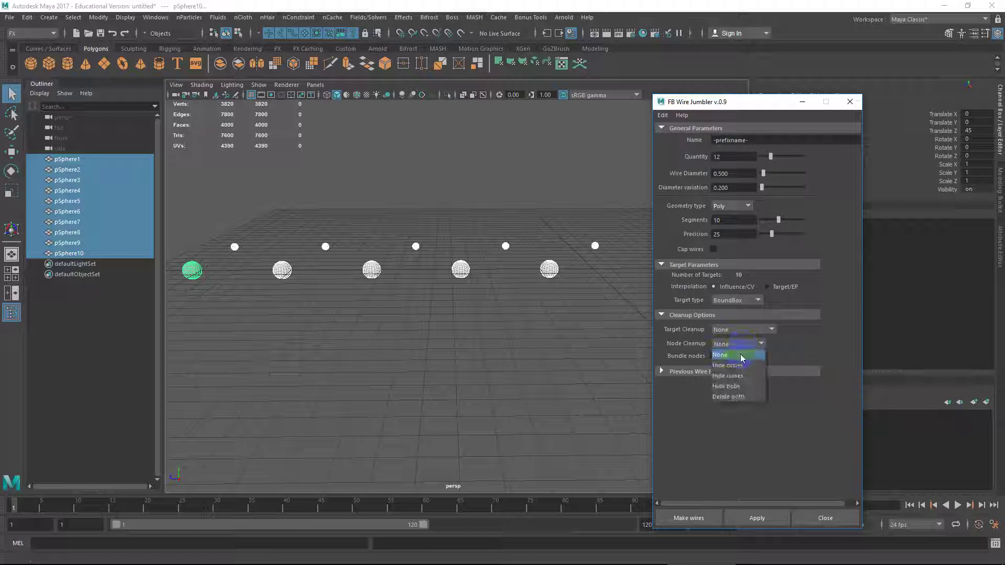
{"action": "left_click", "coordinate": [742, 397]}
{"action": "left_click", "coordinate": [689, 518]}
{"action": "scroll", "coordinate": [513, 319], "scroll_direction": "up", "scroll_amount": 3}
{"action": "left_click", "coordinate": [483, 307]}
{"action": "mouse_move", "coordinate": [489, 305]}
{"action": "left_mouse_down", "text": "alt"}
{"action": "mouse_move", "coordinate": [600, 303]}
{"action": "mouse_move", "coordinate": [523, 303]}
{"action": "mouse_move", "coordinate": [563, 302]}
{"action": "mouse_move", "coordinate": [476, 320]}
{"action": "left_mouse_up", "text": "alt"}
- Undo the bundle, re-add pSphere10, and set Wire Diameter 0.3 with Diameter variation 0.1
{"action": "key", "text": "ctrl+z"}
{"action": "key", "text": "ctrl+z"}
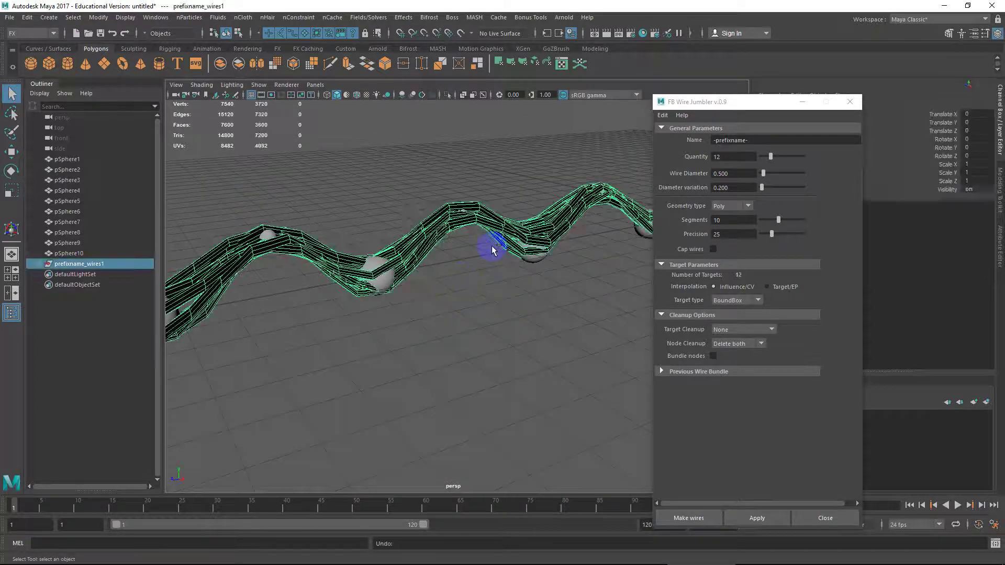
{"action": "left_click_drag", "start_coordinate": [506, 255], "coordinate": [459, 298], "text": "alt"}
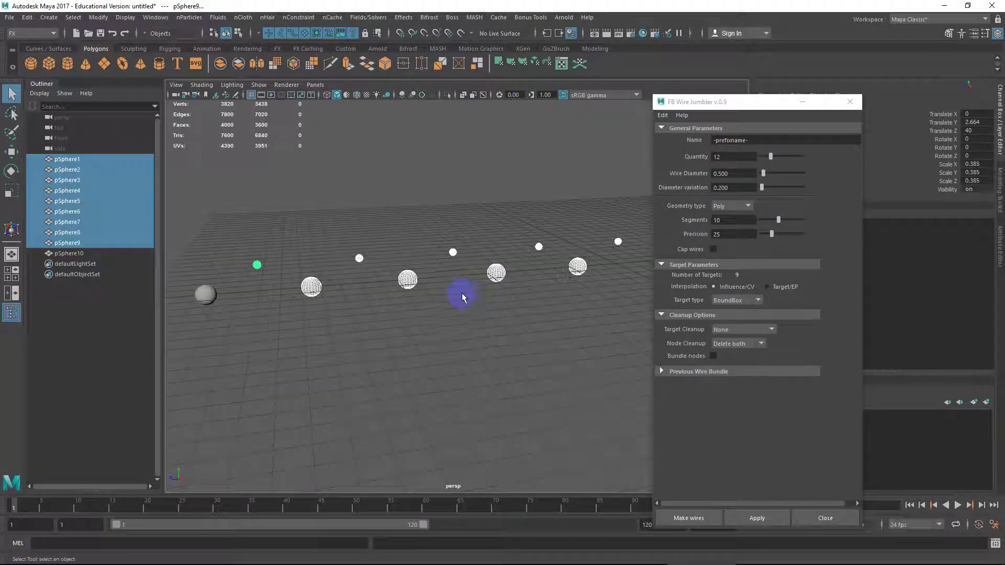
{"action": "left_click", "coordinate": [224, 297], "text": "shift"}
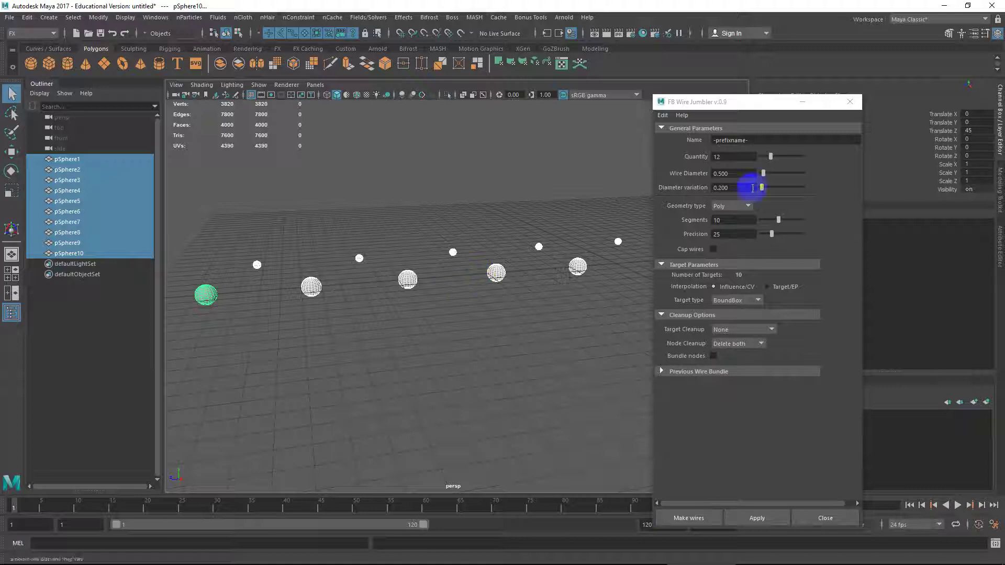
{"action": "left_click_drag", "start_coordinate": [746, 175], "coordinate": [672, 178]}
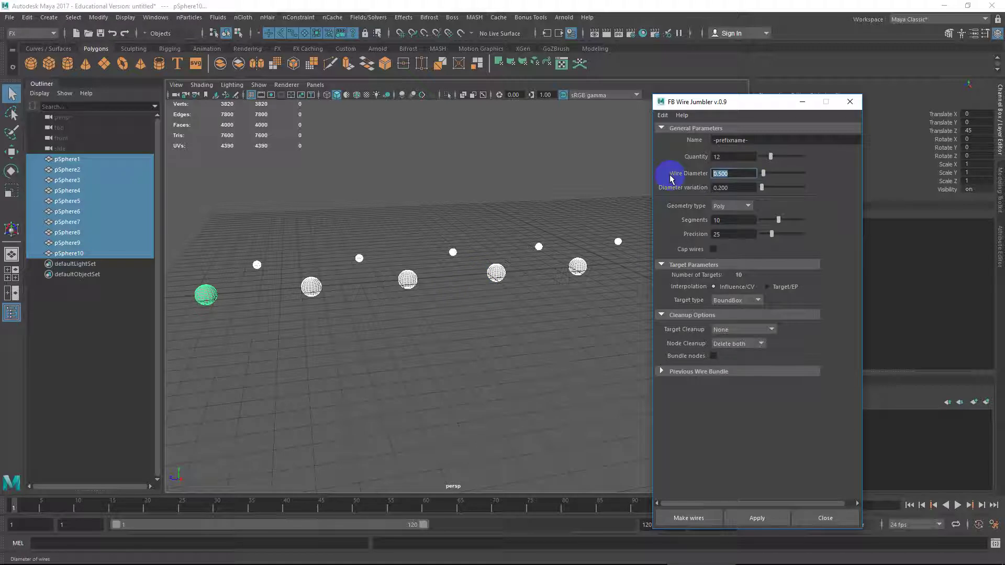
{"action": "key", "text": "Tab"}
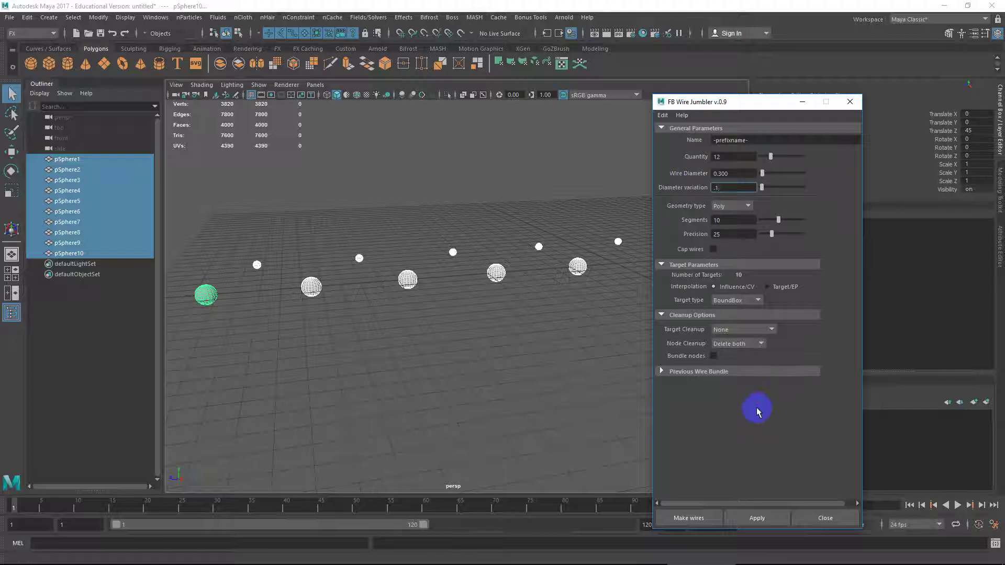
- Generate the thinner wire bundle and marquee-select it
{"action": "left_click", "coordinate": [757, 519]}
{"action": "scroll", "coordinate": [478, 314], "scroll_direction": "up", "scroll_amount": 5}
{"action": "left_click", "coordinate": [513, 320]}
{"action": "left_click_drag", "start_coordinate": [512, 325], "coordinate": [437, 321], "text": "alt"}
{"action": "left_click_drag", "start_coordinate": [355, 274], "coordinate": [390, 317]}
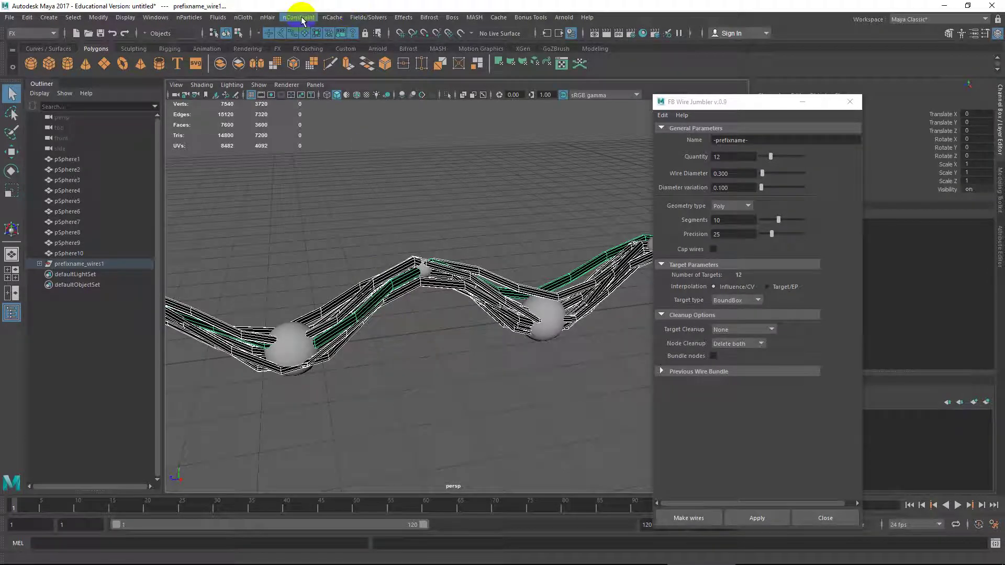
- Switch to the Modeling menu set and display the wire bundle shaded
{"action": "left_click", "coordinate": [30, 33]}
{"action": "left_click", "coordinate": [26, 44]}
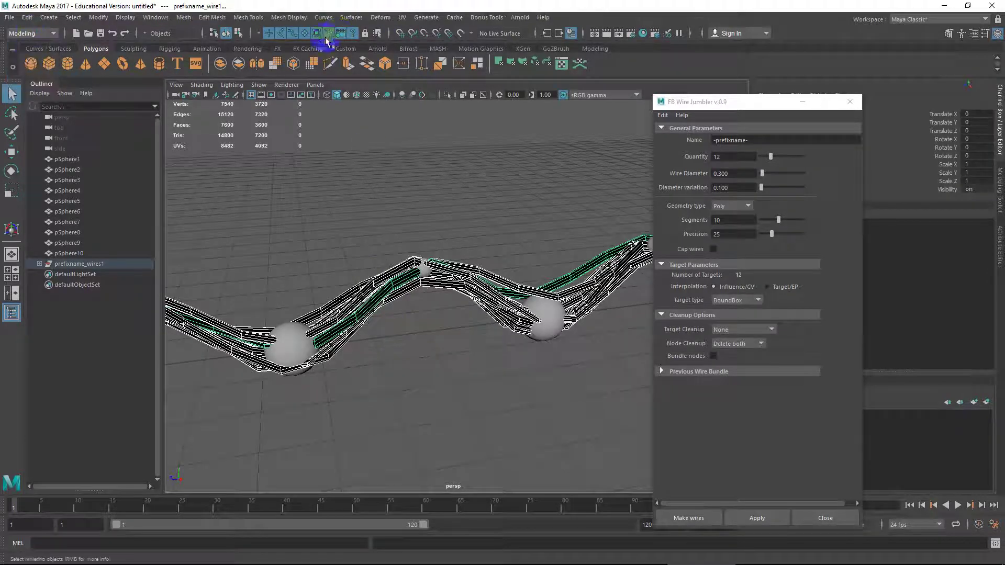
{"action": "left_click", "coordinate": [289, 17]}
{"action": "left_click", "coordinate": [296, 64]}
{"action": "left_click_drag", "start_coordinate": [449, 202], "coordinate": [457, 243], "text": "alt"}
{"action": "left_click_drag", "start_coordinate": [422, 238], "coordinate": [497, 314]}
{"action": "left_click", "coordinate": [391, 314]}
- Select pSphere1 through pSphere10 and move them down to Translate Y -9.928
{"action": "left_click", "coordinate": [67, 159]}
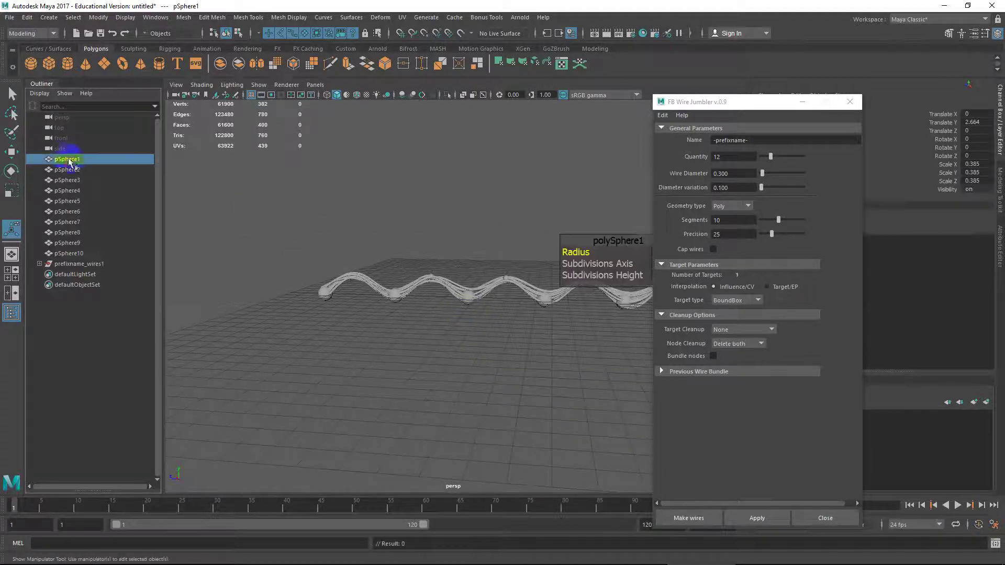
{"action": "left_click", "coordinate": [67, 253], "text": "shift"}
{"action": "key", "text": "w"}
{"action": "left_click_drag", "start_coordinate": [325, 250], "coordinate": [391, 300]}
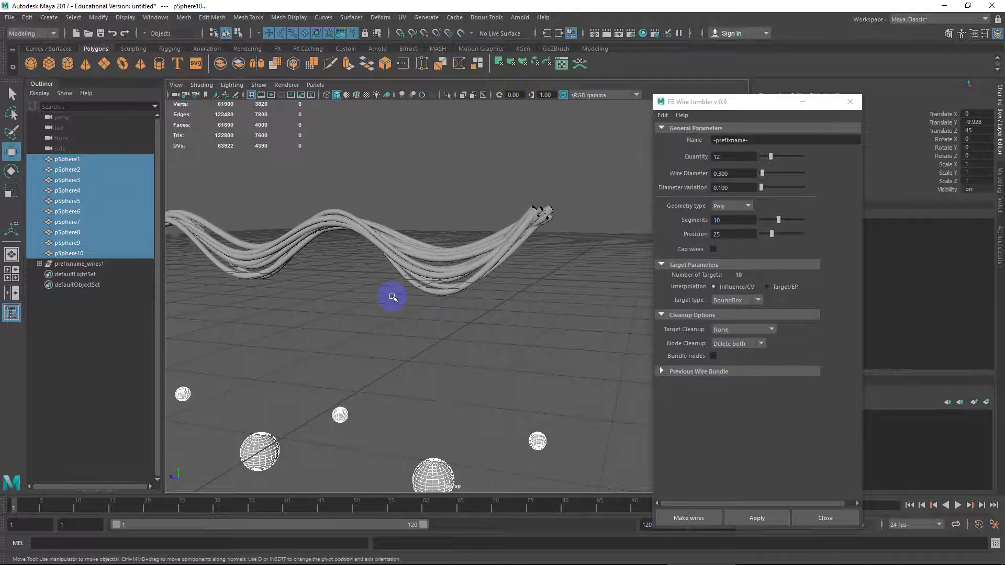
{"action": "scroll", "coordinate": [394, 297], "scroll_direction": "down", "scroll_amount": 3}
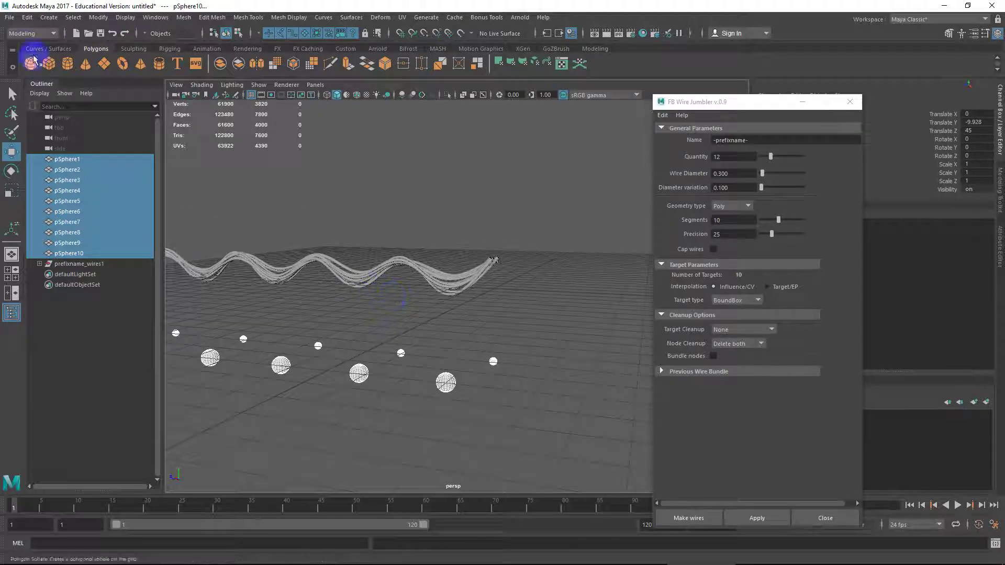
- Create polygon pipe pPipe1 at the wire ends and rotate it to Rotate X 90
{"action": "left_click_drag", "start_coordinate": [367, 259], "coordinate": [406, 276], "text": "alt"}
{"action": "left_click", "coordinate": [159, 63]}
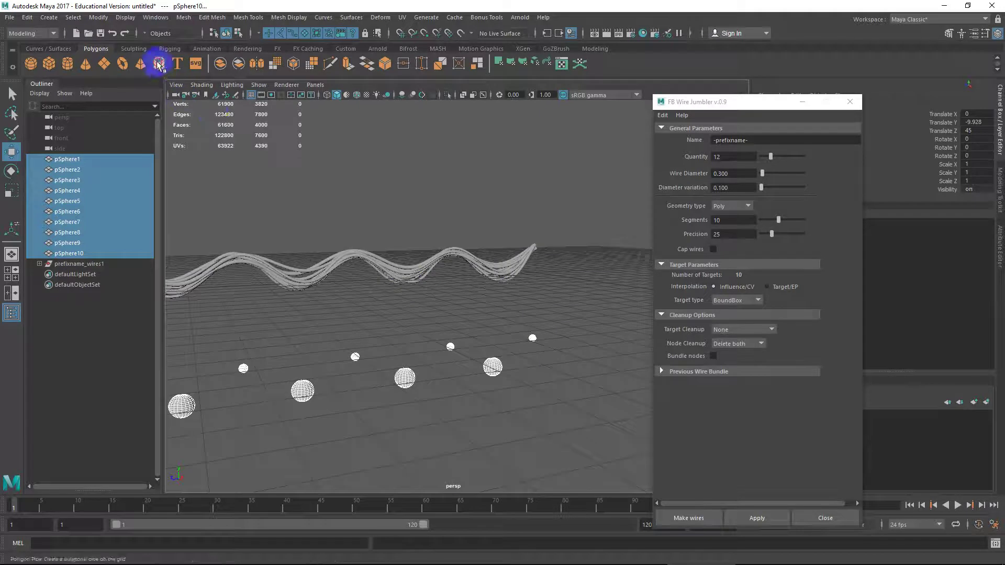
{"action": "right_click_drag", "start_coordinate": [512, 319], "coordinate": [559, 292], "text": "alt"}
{"action": "mouse_move", "coordinate": [559, 292]}
{"action": "left_mouse_down", "text": "alt"}
{"action": "mouse_move", "coordinate": [525, 308]}
{"action": "mouse_move", "coordinate": [572, 278]}
{"action": "left_mouse_up", "text": "alt"}
{"action": "key", "text": "e"}
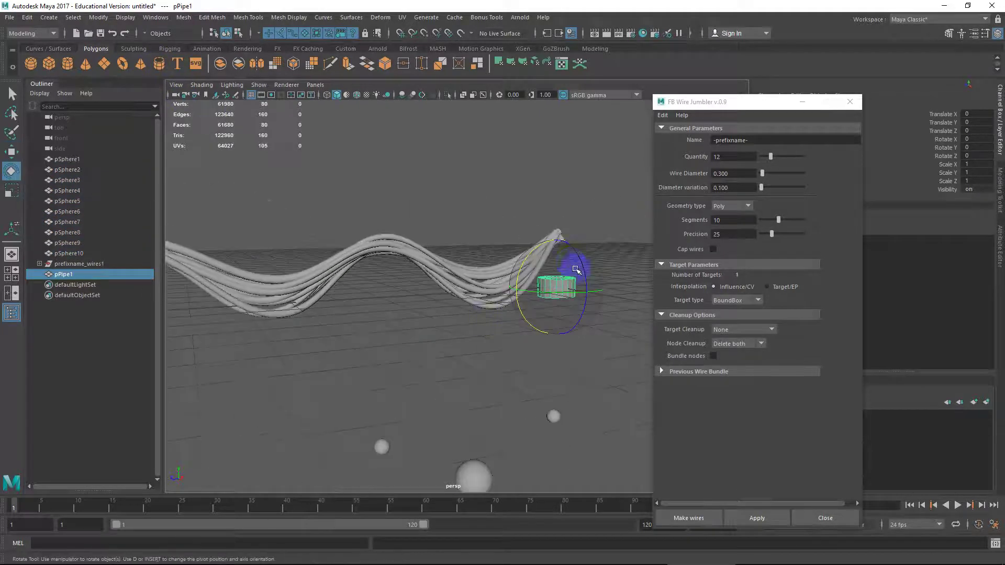
{"action": "left_click_drag", "start_coordinate": [531, 249], "coordinate": [520, 309]}
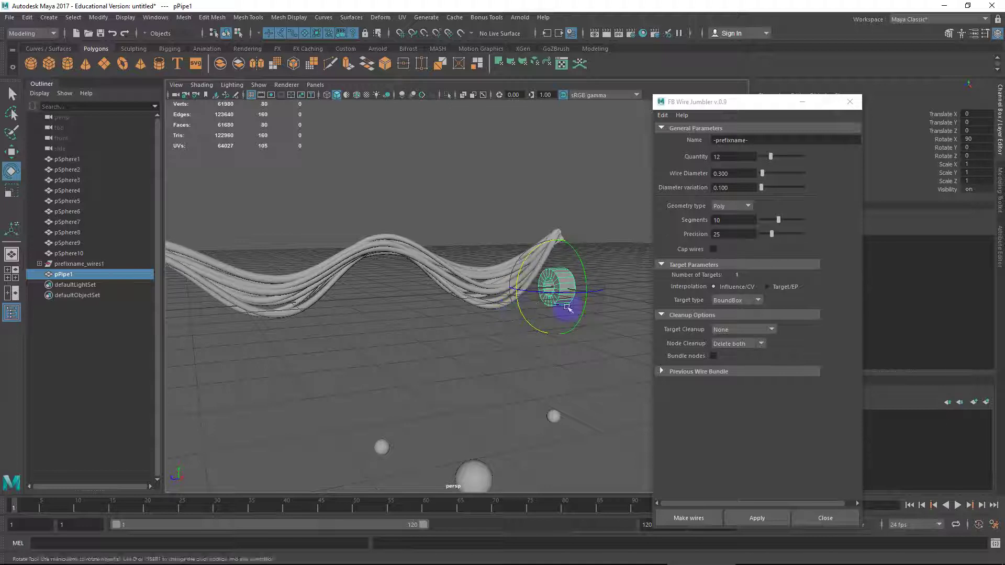
{"action": "left_click_drag", "start_coordinate": [770, 101], "coordinate": [705, 376]}
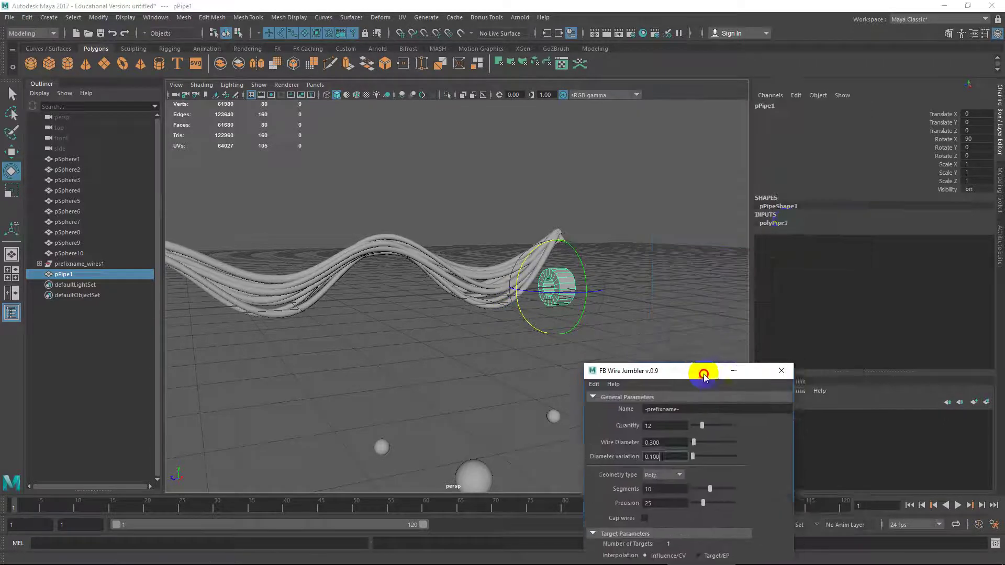
- Give polyPipe1 a thickness of 0.2 and a radius of 1
{"action": "left_click", "coordinate": [793, 224]}
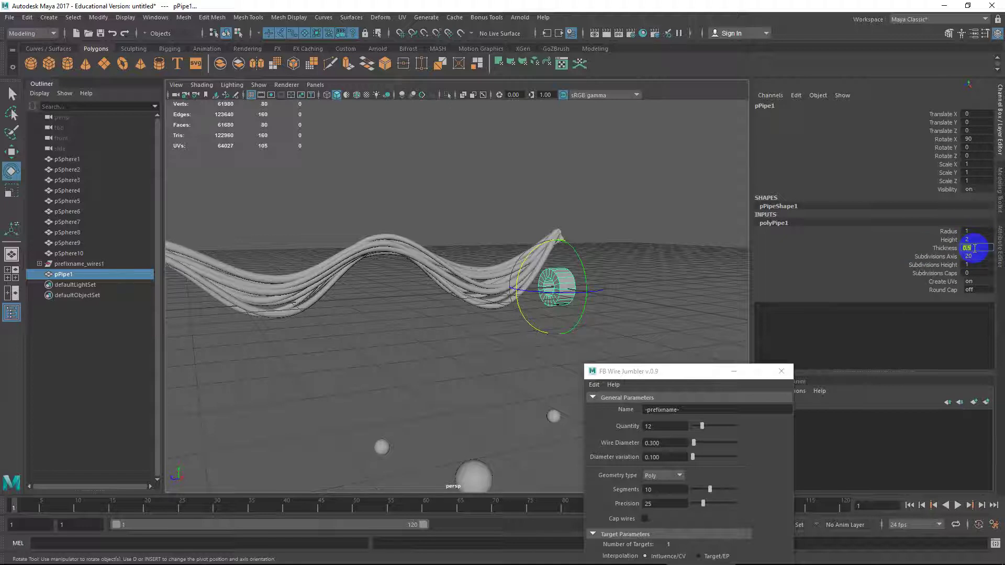
{"action": "key", "text": "Return"}
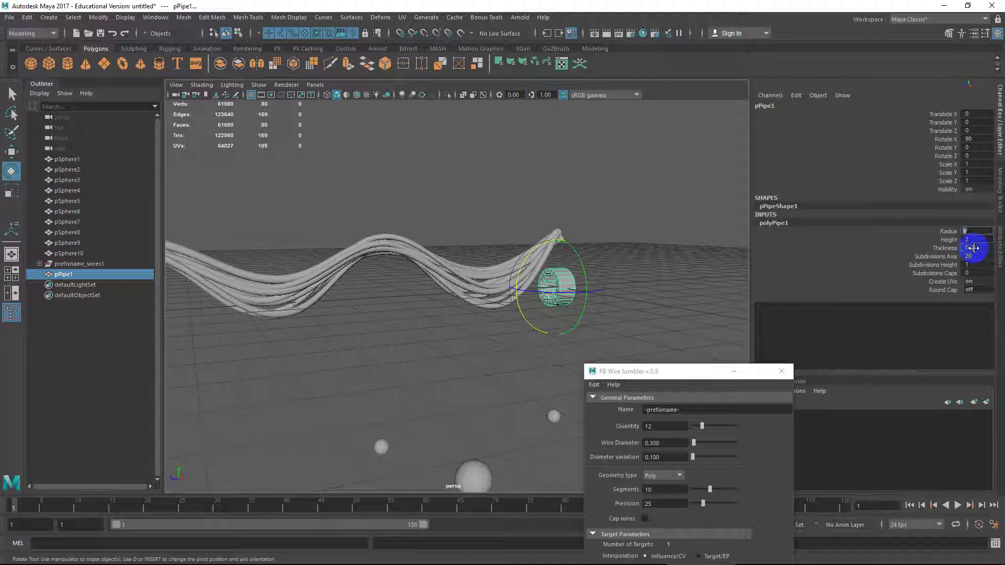
{"action": "key", "text": "Return"}
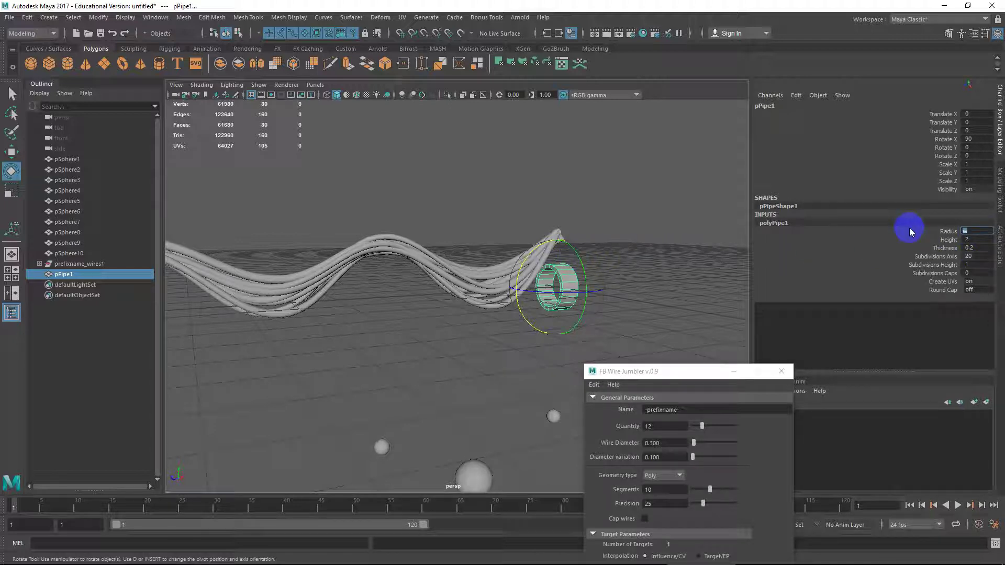
{"action": "key", "text": "Return"}
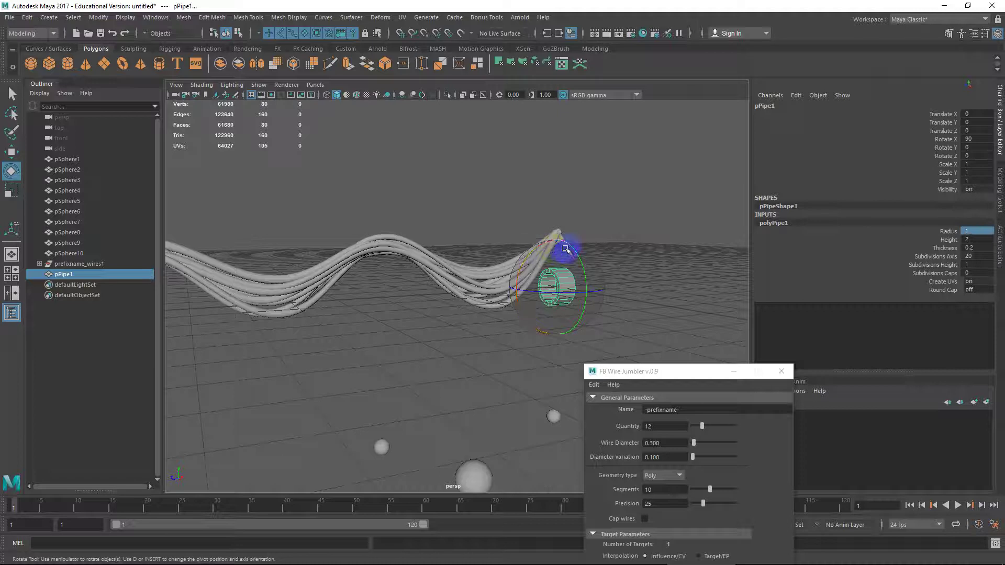
- Raise pPipe1 to Translate Y 2.593 so it rings the wire bundle
{"action": "right_click", "coordinate": [568, 253]}
{"action": "left_click", "coordinate": [563, 257]}
{"action": "key", "text": "w"}
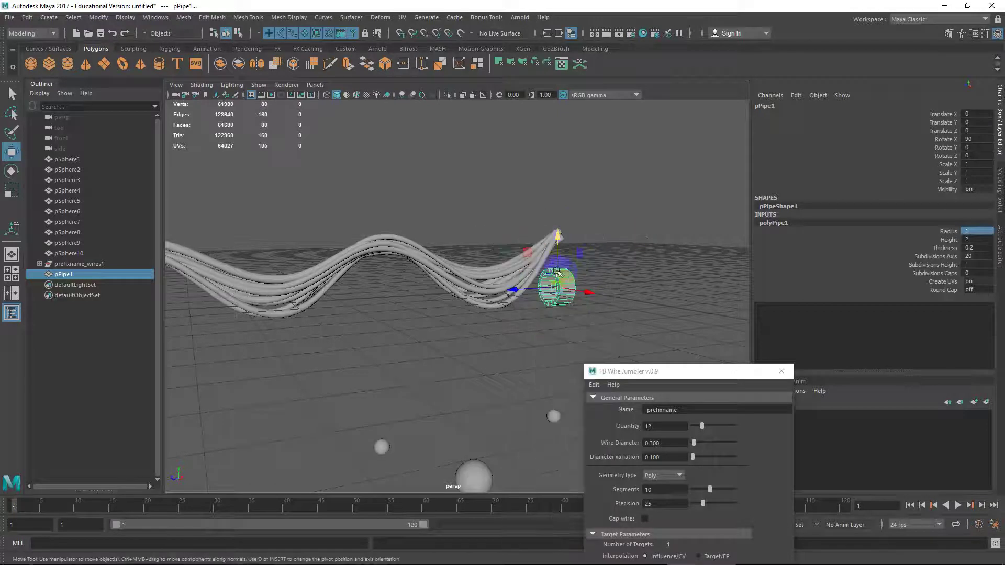
{"action": "left_click_drag", "start_coordinate": [557, 233], "coordinate": [559, 190]}
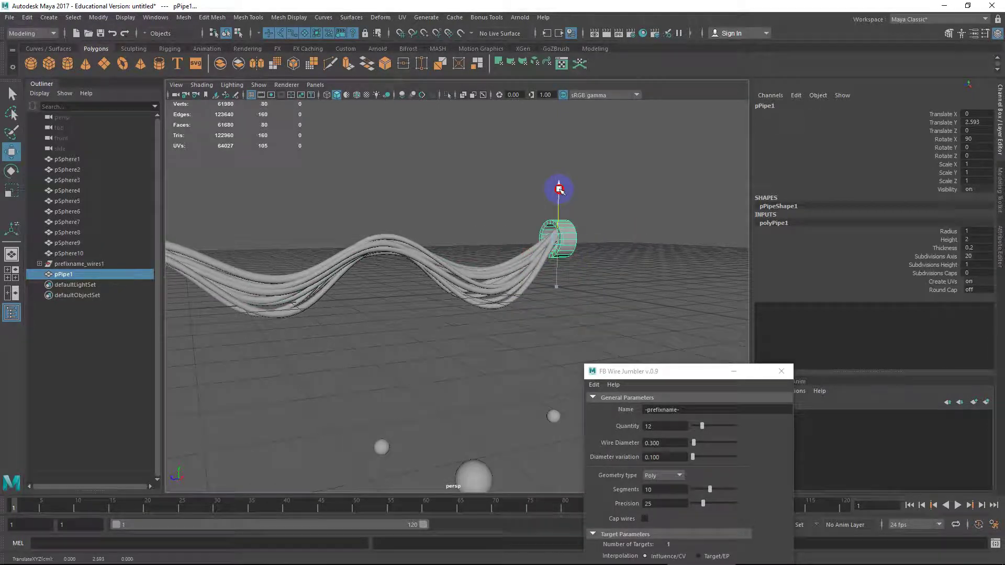
- Duplicate Special pPipe1 with Translate Z 10 and 4 copies, creating pPipe2–pPipe5
{"action": "left_click", "coordinate": [27, 17]}
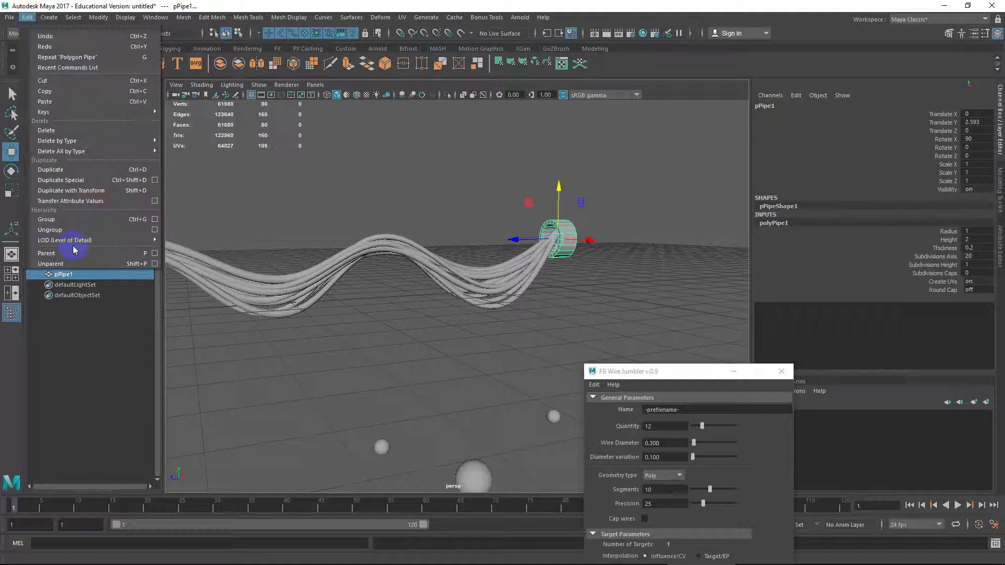
{"action": "left_click", "coordinate": [155, 180]}
{"action": "double_click", "coordinate": [707, 176]}
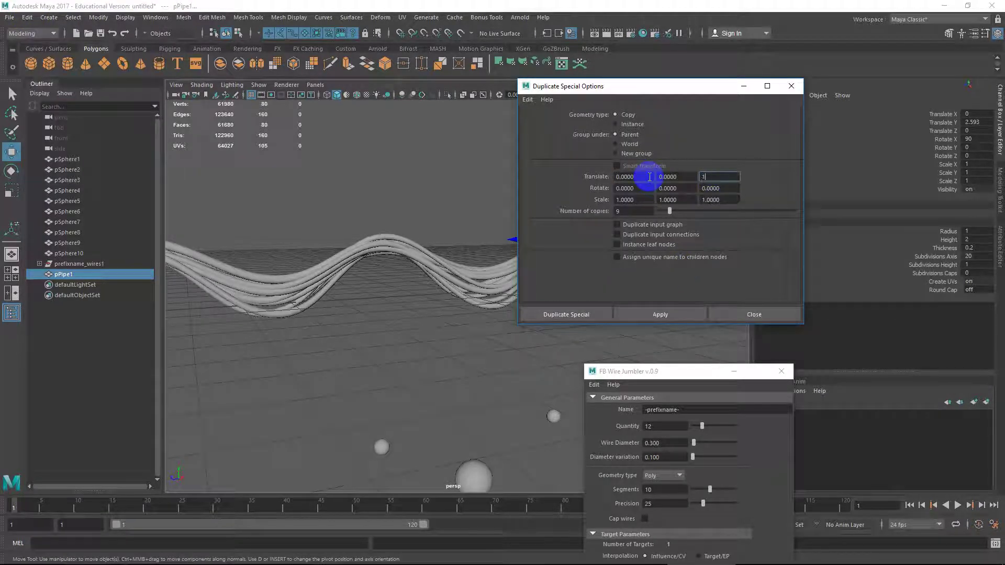
{"action": "type", "text": "10"}
{"action": "double_click", "coordinate": [628, 211]}
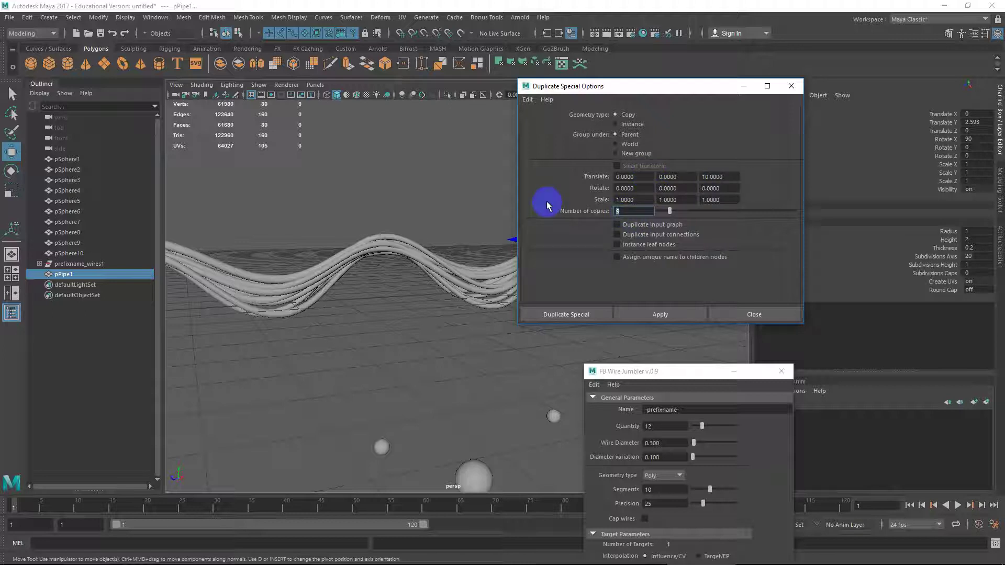
{"action": "type", "text": "4"}
{"action": "left_click", "coordinate": [564, 314]}
{"action": "scroll", "coordinate": [370, 280], "scroll_direction": "down", "scroll_amount": 5}
{"action": "left_click_drag", "start_coordinate": [370, 280], "coordinate": [499, 328], "text": "alt"}
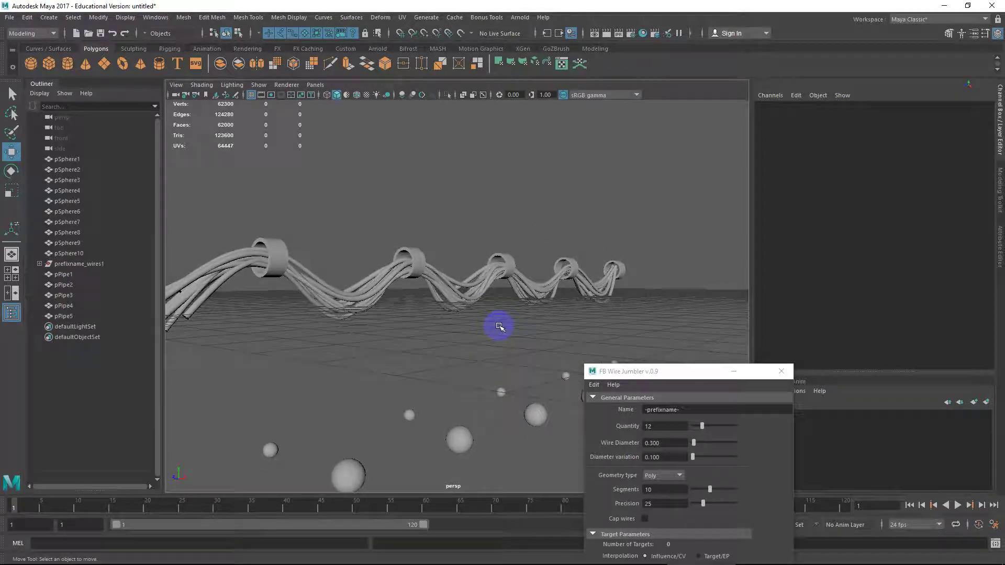